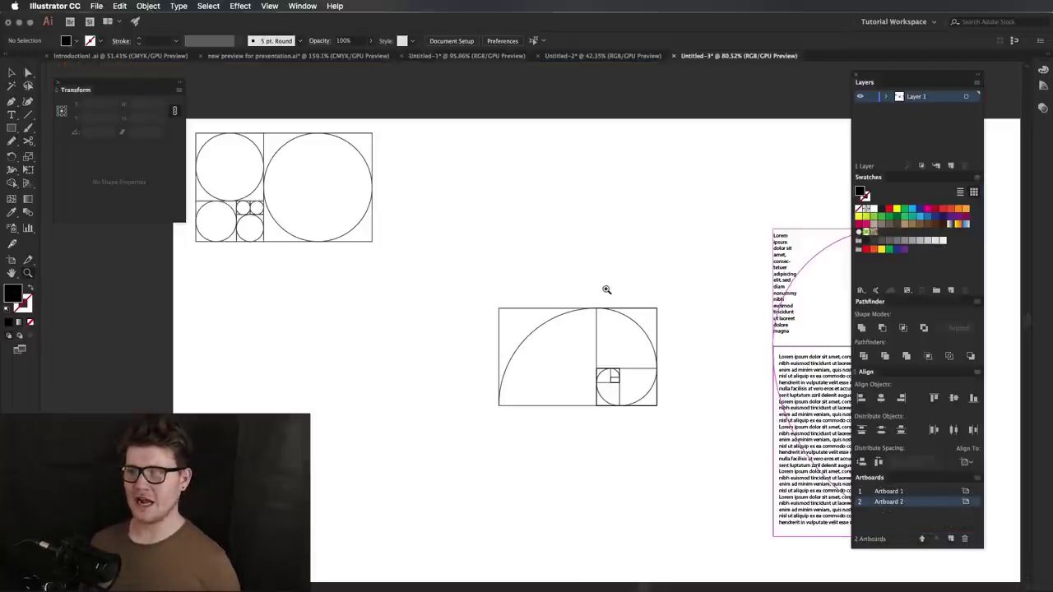
Examine the golden ratio diagrams and the sample text layout built on the magenta spiral
drag(650, 359, 696, 283)
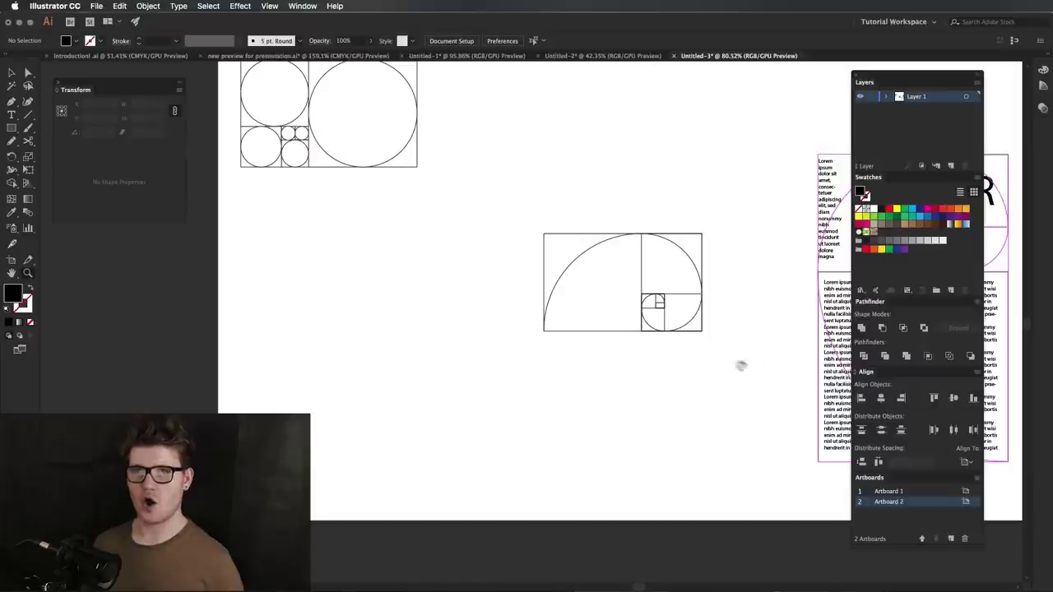
drag(576, 225, 612, 307)
scroll(606, 306, right, 5)
scroll(607, 305, down, 2)
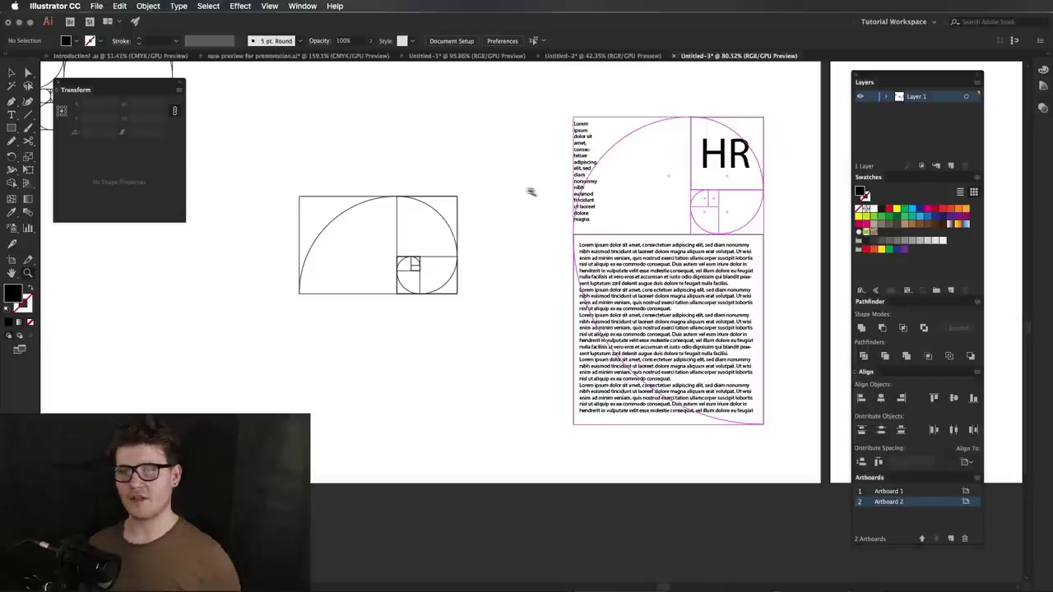
drag(693, 226, 578, 289)
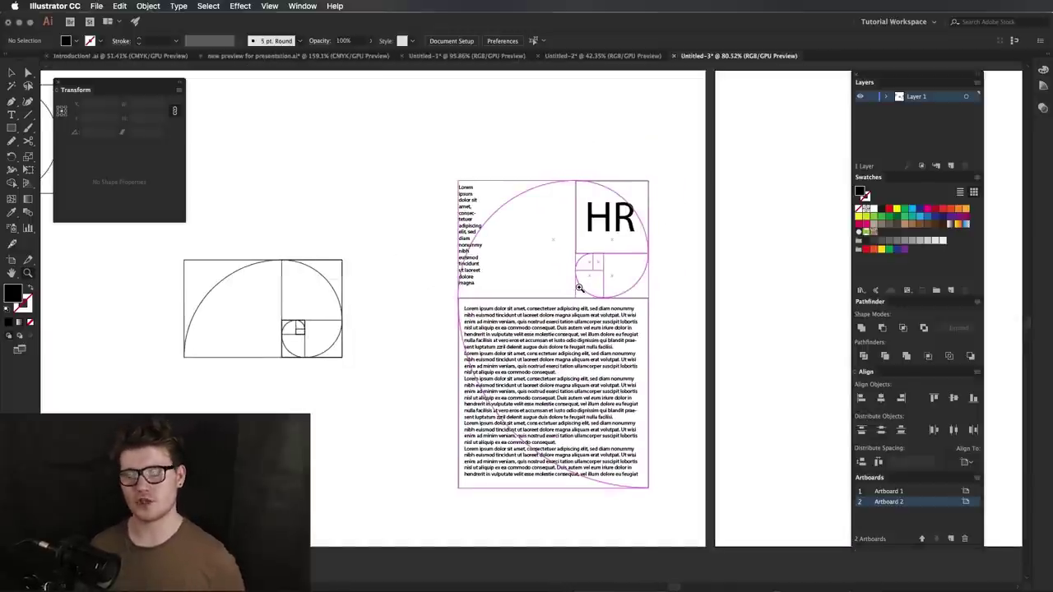
drag(268, 338, 357, 346)
drag(357, 346, 433, 364)
key(v)
drag(489, 504, 219, 209)
drag(362, 278, 233, 343)
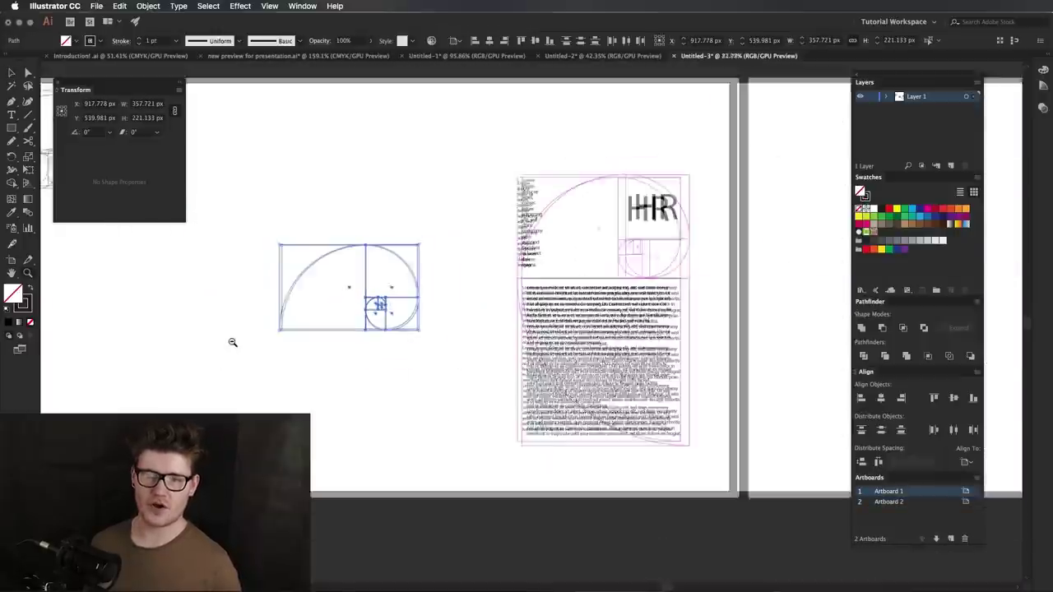
drag(303, 355, 247, 376)
click(265, 404)
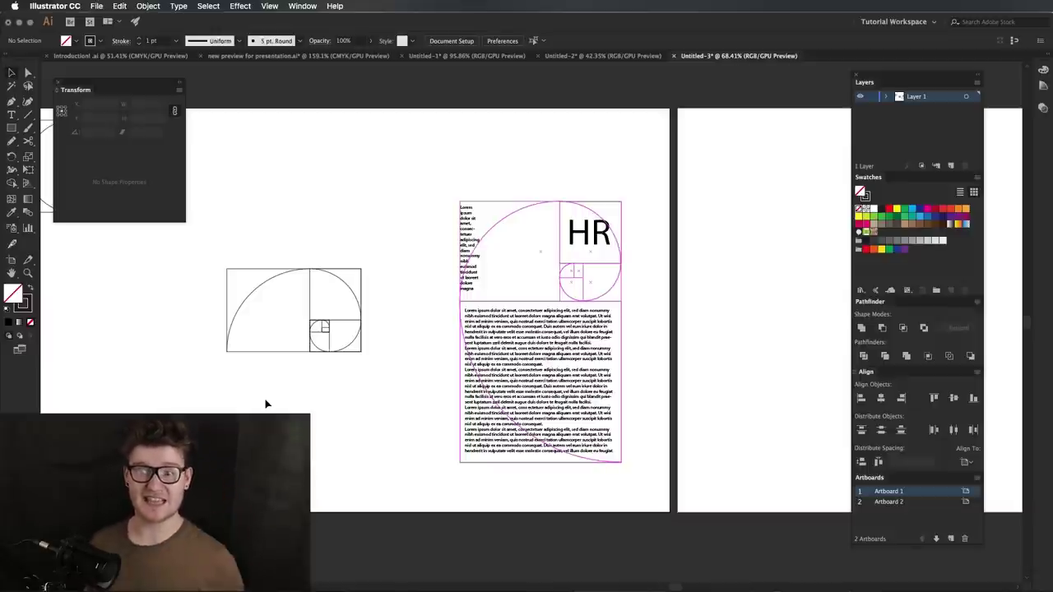
drag(363, 390, 224, 262)
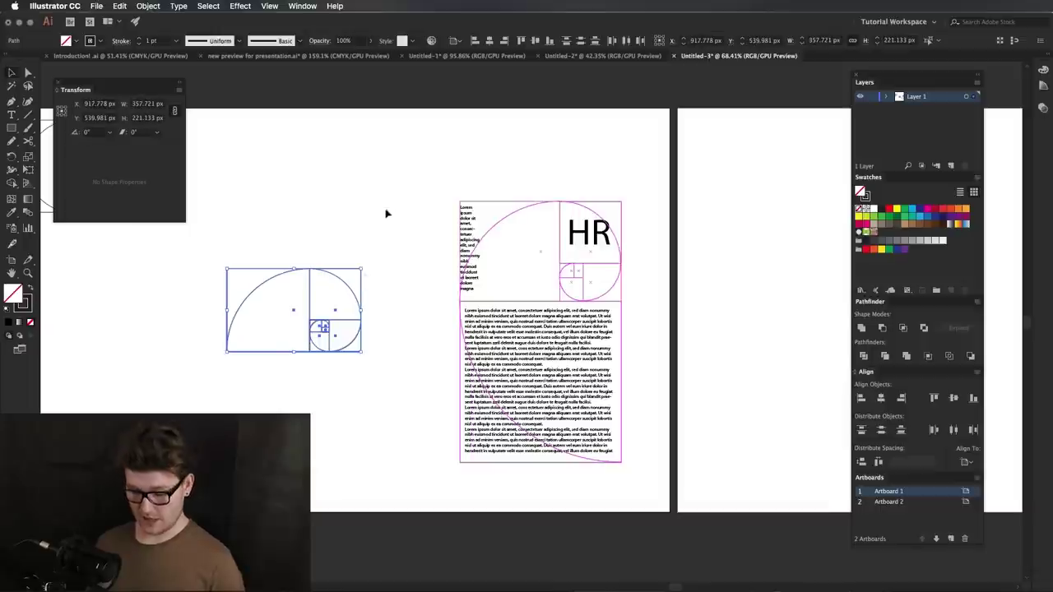
drag(333, 217, 192, 252)
key(v)
click(357, 235)
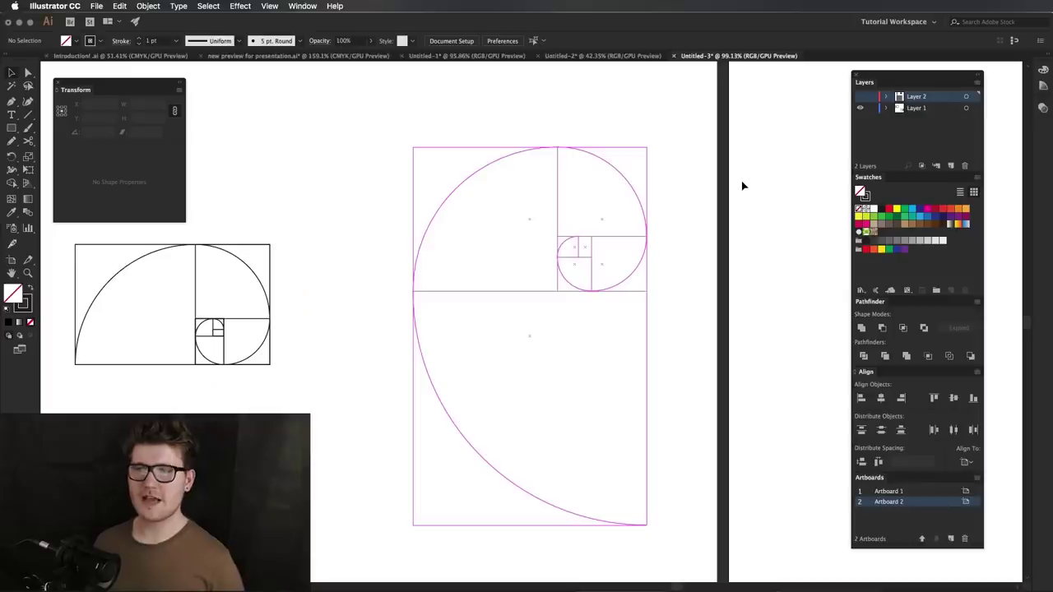
drag(699, 134, 341, 452)
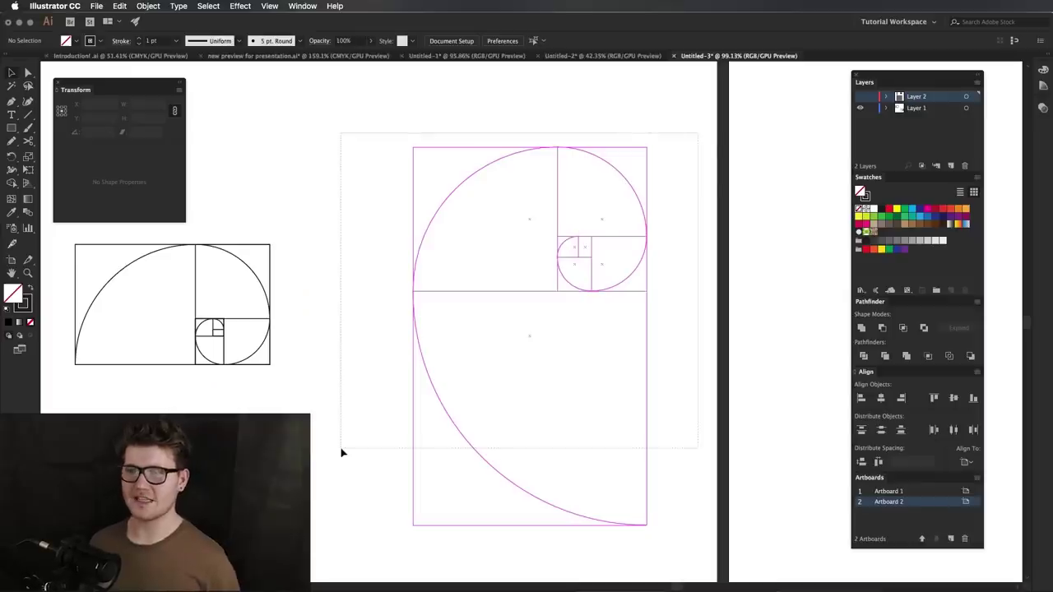
drag(358, 222, 185, 442)
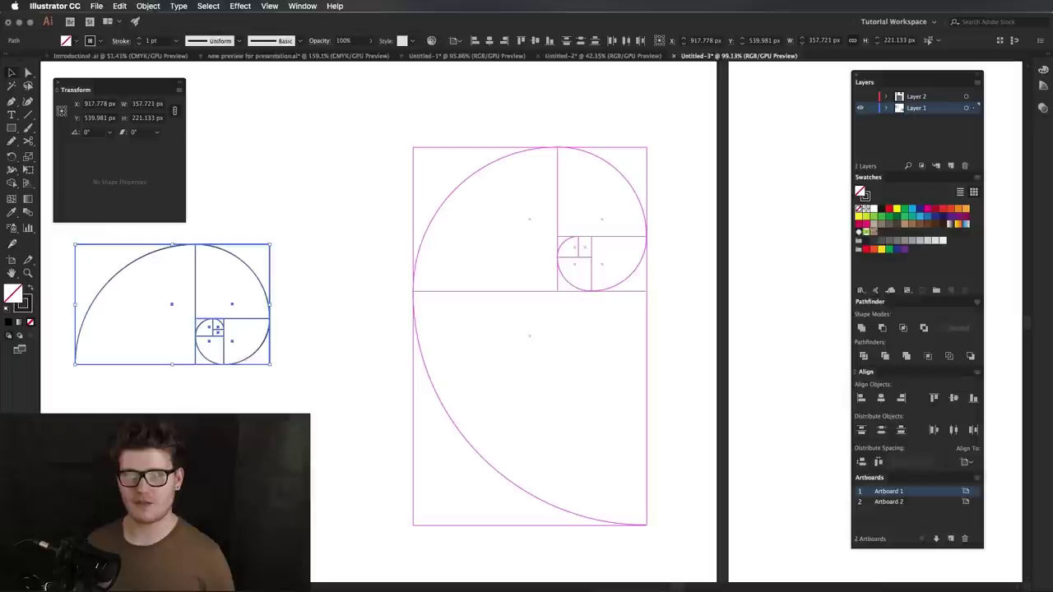
click(618, 360)
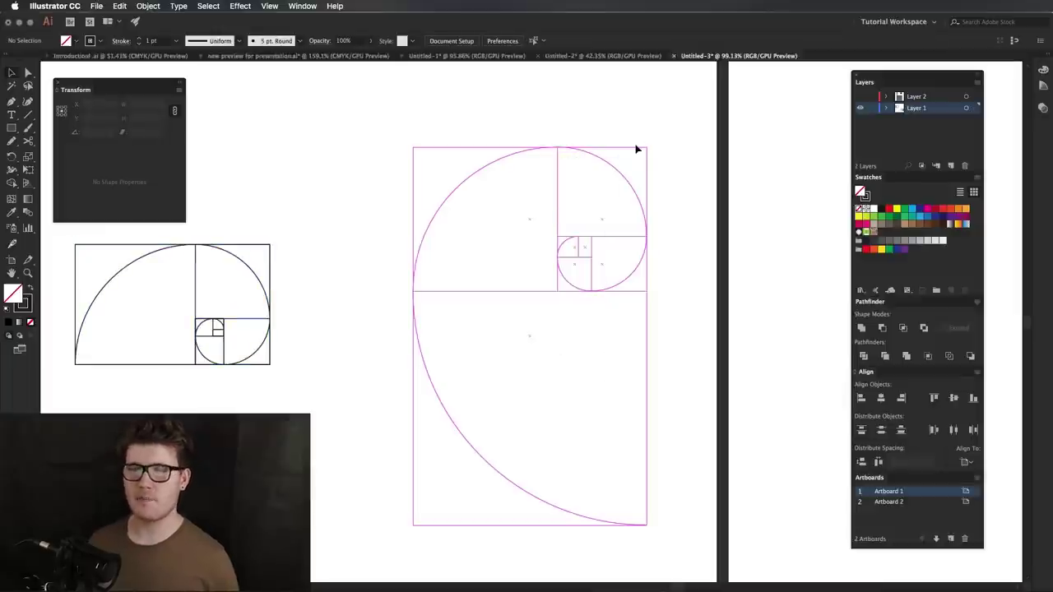
Show Layer 2 with the layout's text and select the large body text block
click(860, 97)
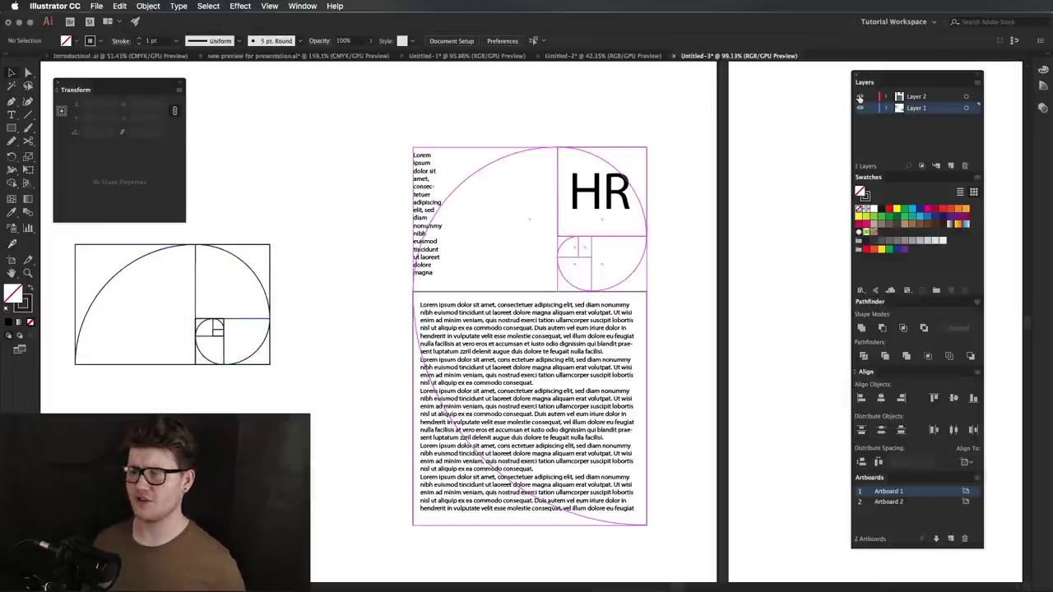
click(726, 211)
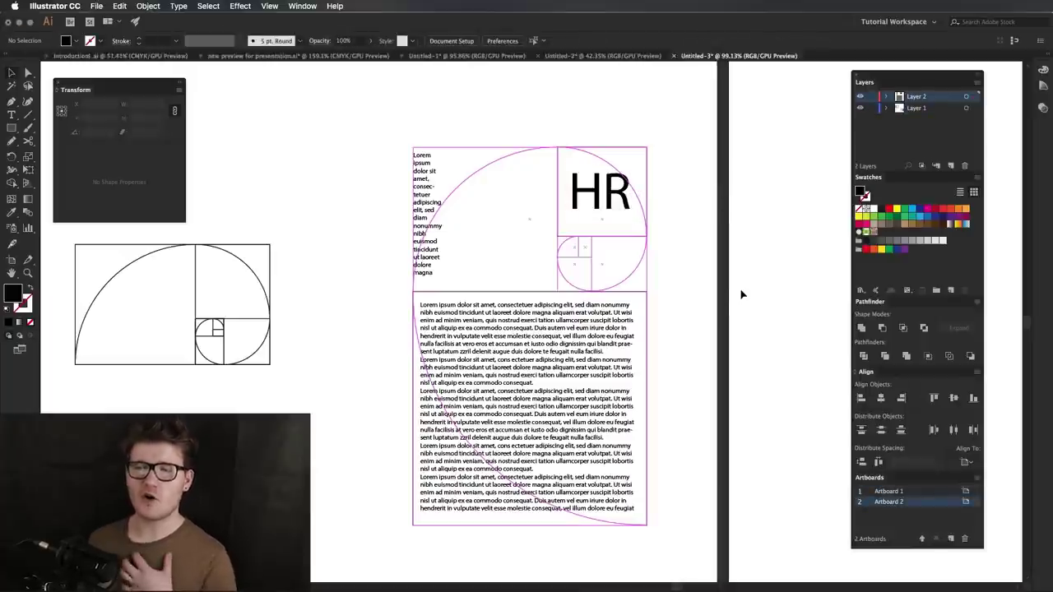
click(506, 372)
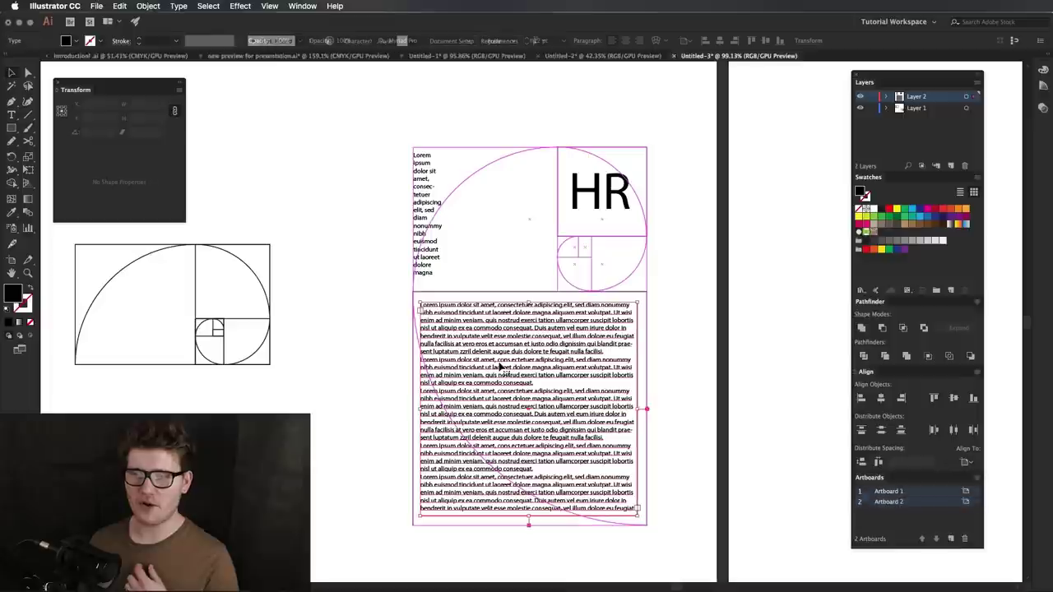
Resize the narrow text column beside the HR heading to about 70 px wide and 255 px high, ending at the horizontal divider
click(427, 169)
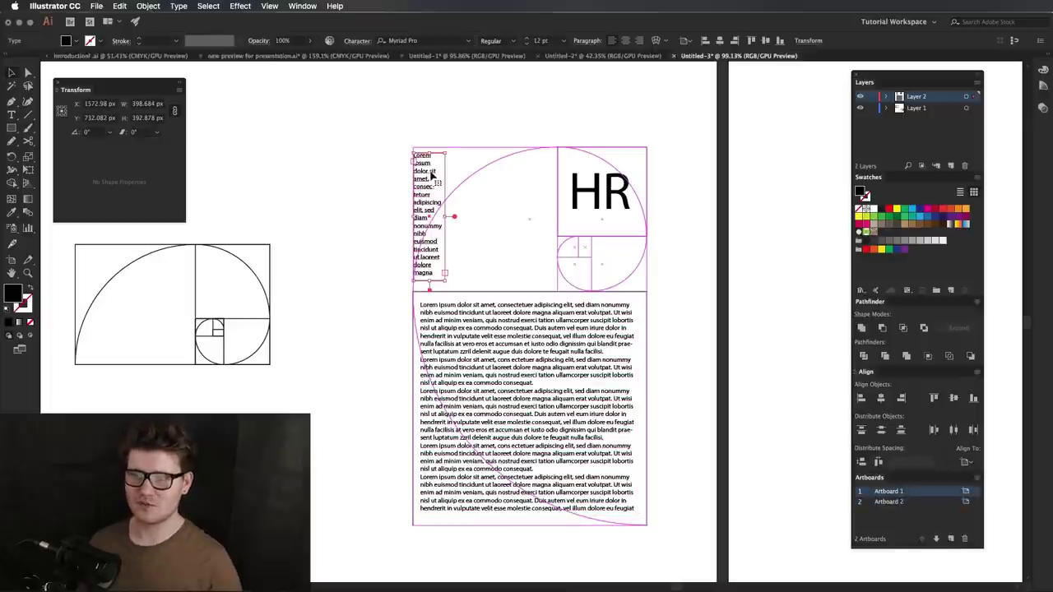
drag(443, 213, 458, 212)
click(485, 205)
click(434, 215)
drag(433, 282, 434, 293)
click(709, 220)
click(616, 206)
click(441, 215)
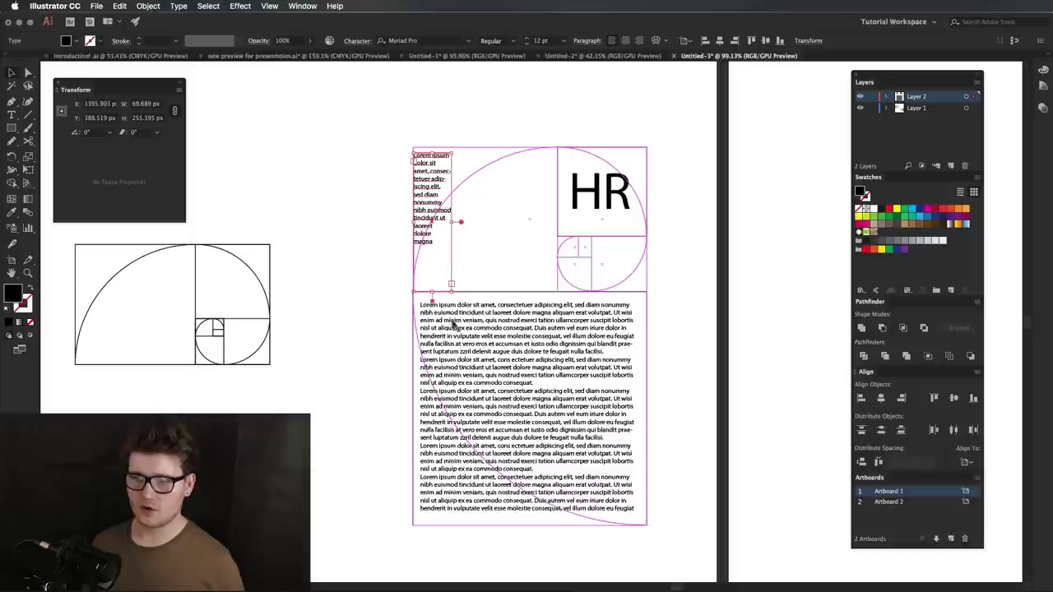
click(503, 282)
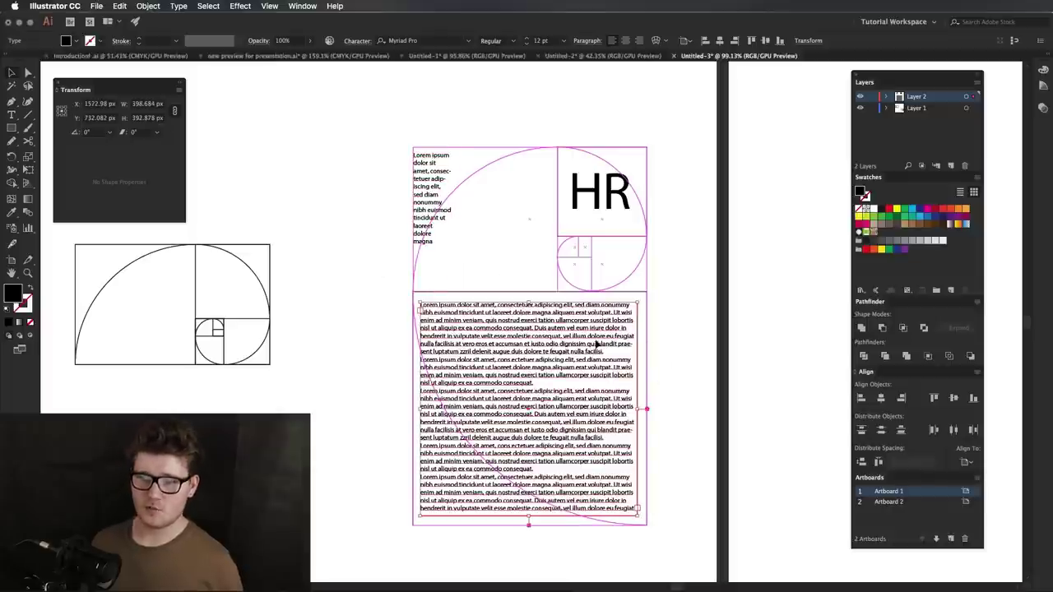
Draw a rectangle about 687 by 349 px on the second artboard, with no fill and a 1 pt black stroke
click(735, 320)
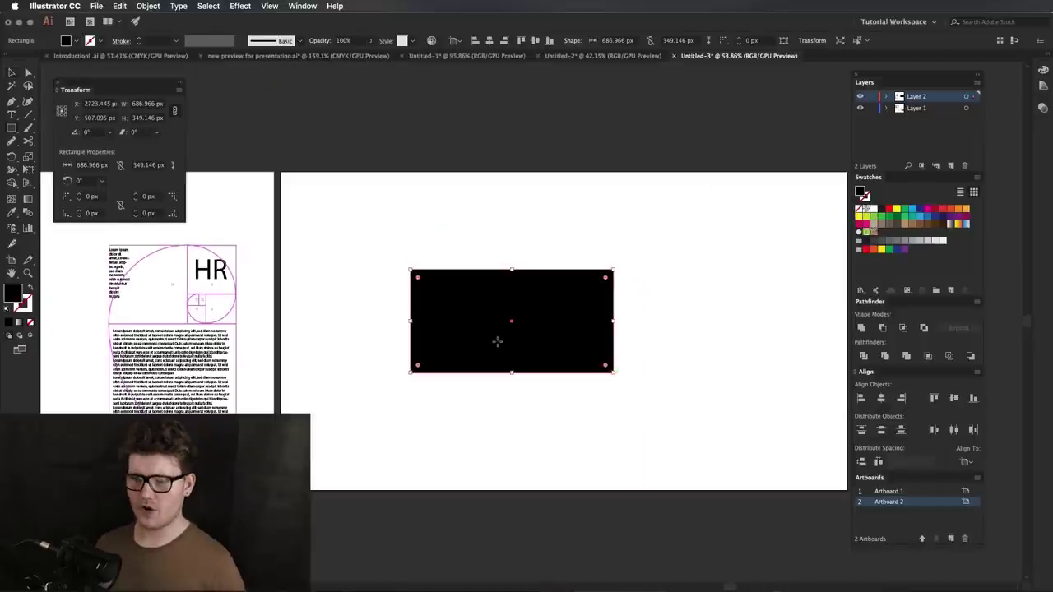
key(slash)
key(super+equal)
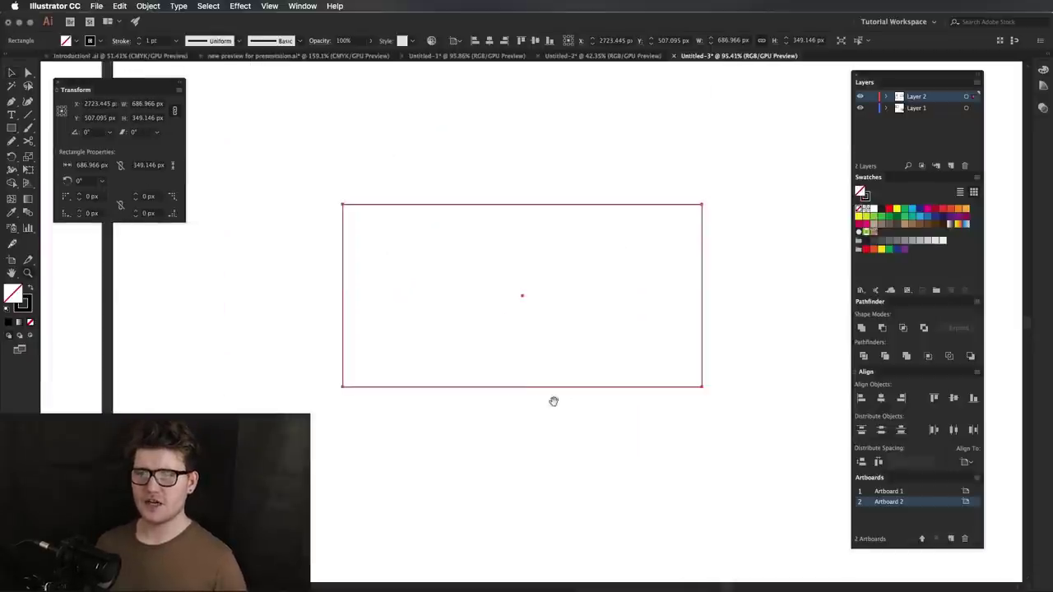
key(v)
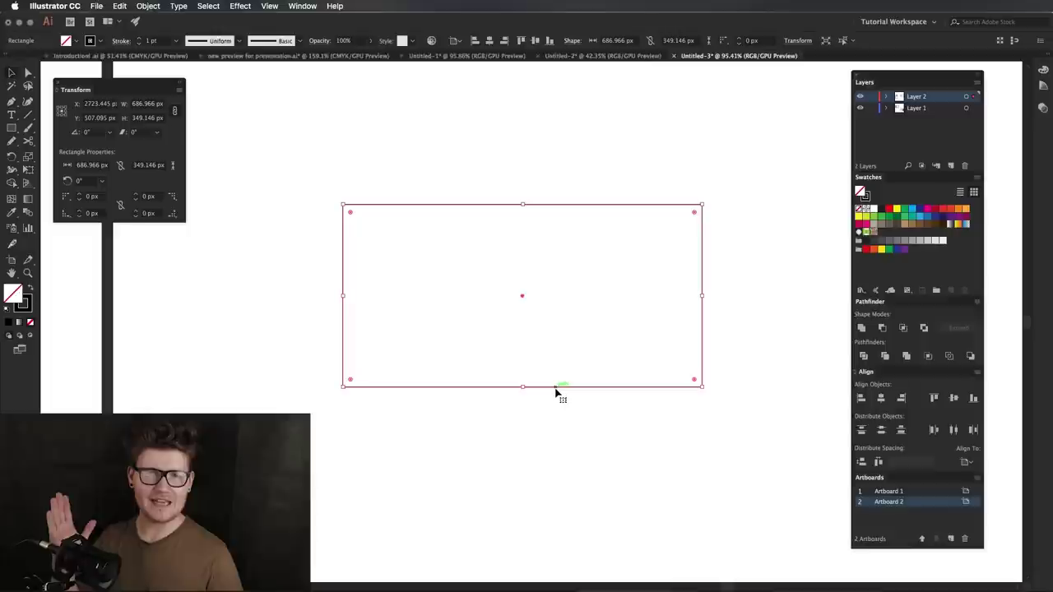
key(c)
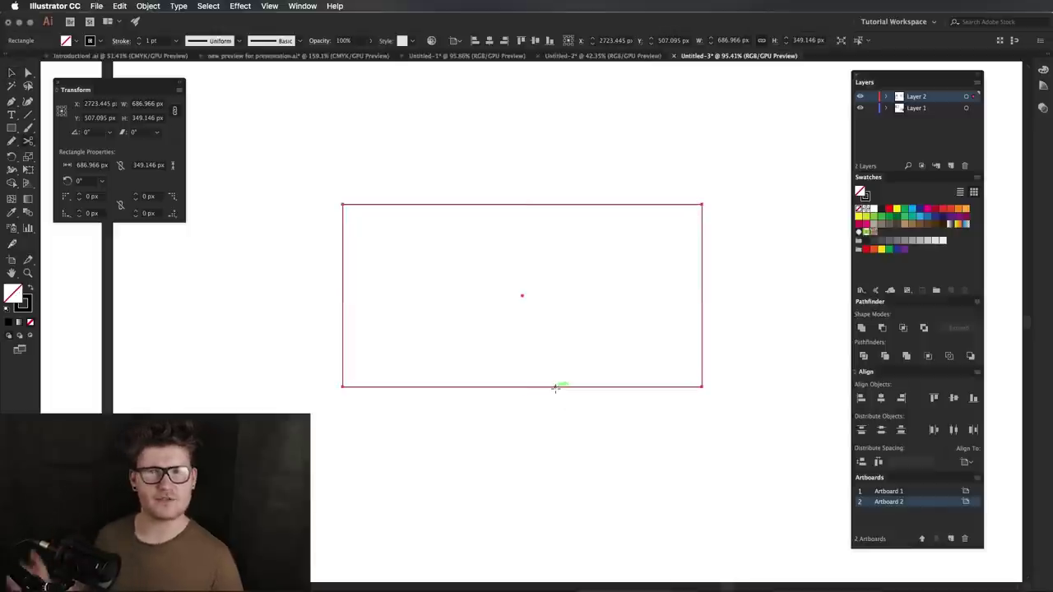
key(v)
Stretch the rectangle into a portrait page of about 749 by 1040 px
drag(521, 386, 545, 567)
scroll(548, 460, down, 3)
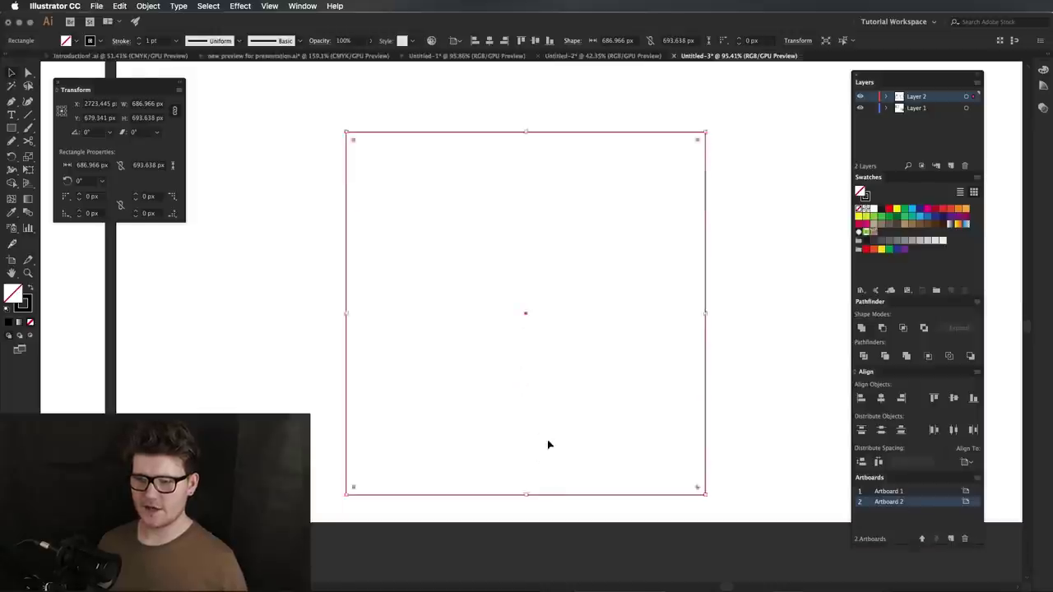
scroll(547, 441, down, 3)
drag(535, 262, 536, 155)
drag(638, 316, 702, 315)
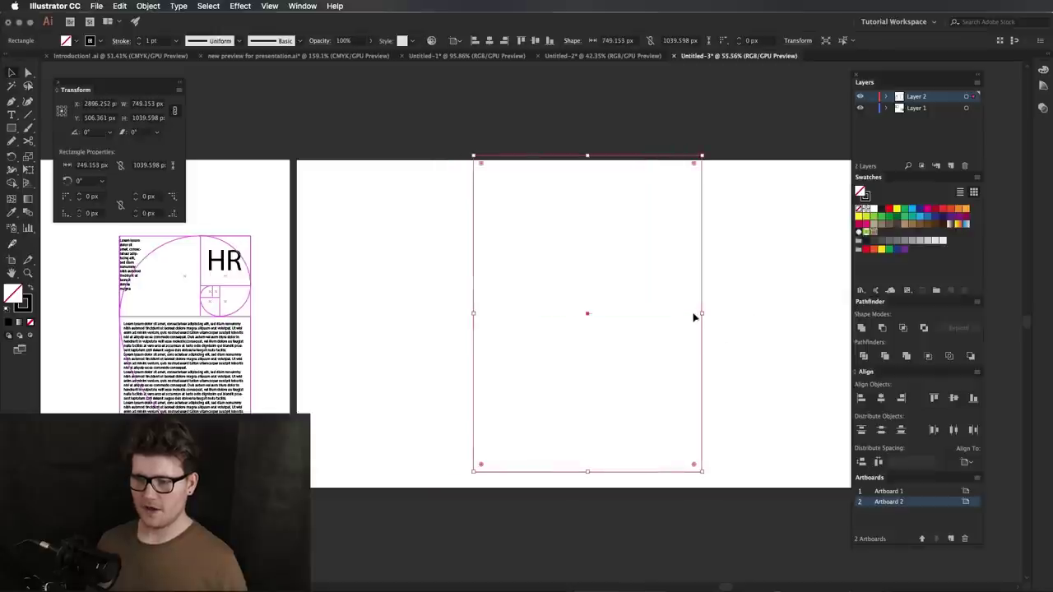
Center the page rectangle on the artboard and scale it down proportionally to about 660 by 915 px
click(880, 398)
click(953, 398)
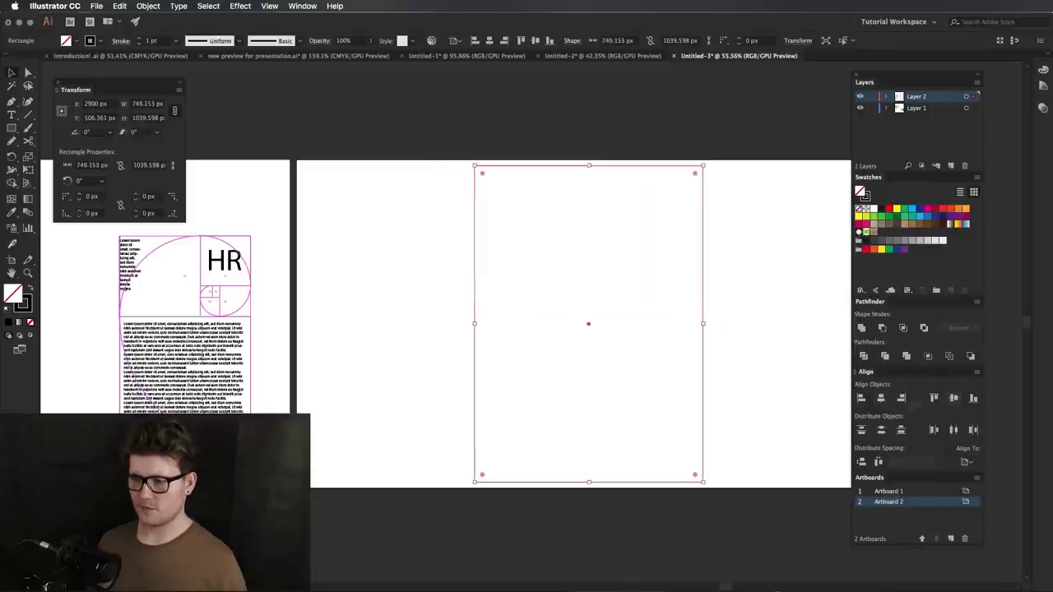
click(709, 485)
click(698, 485)
key(Delete)
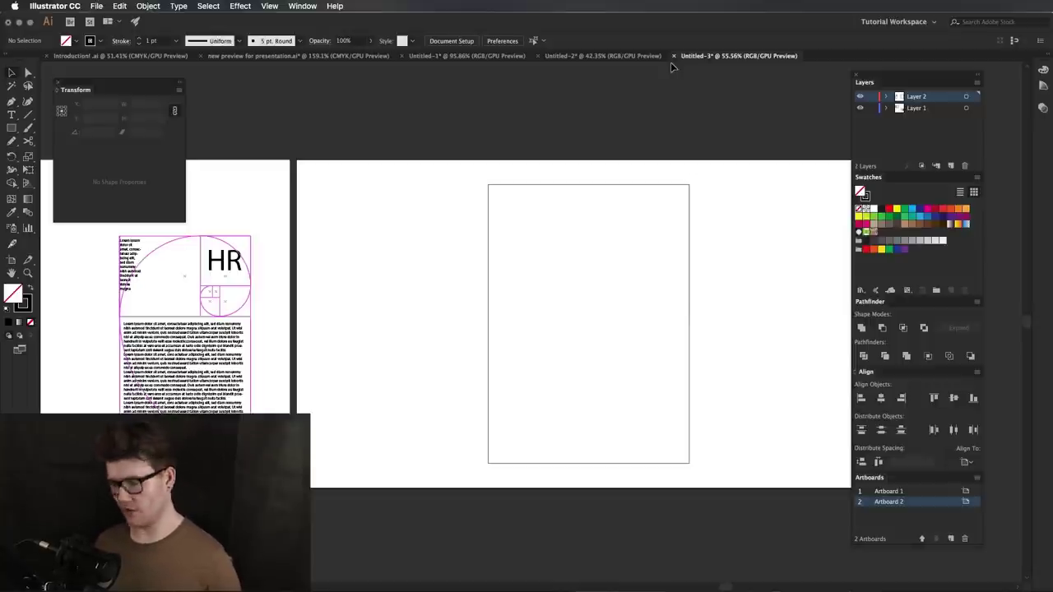
Create a scaled copy of the page rectangle by dividing its width by 1.618 with proportions constrained
click(588, 287)
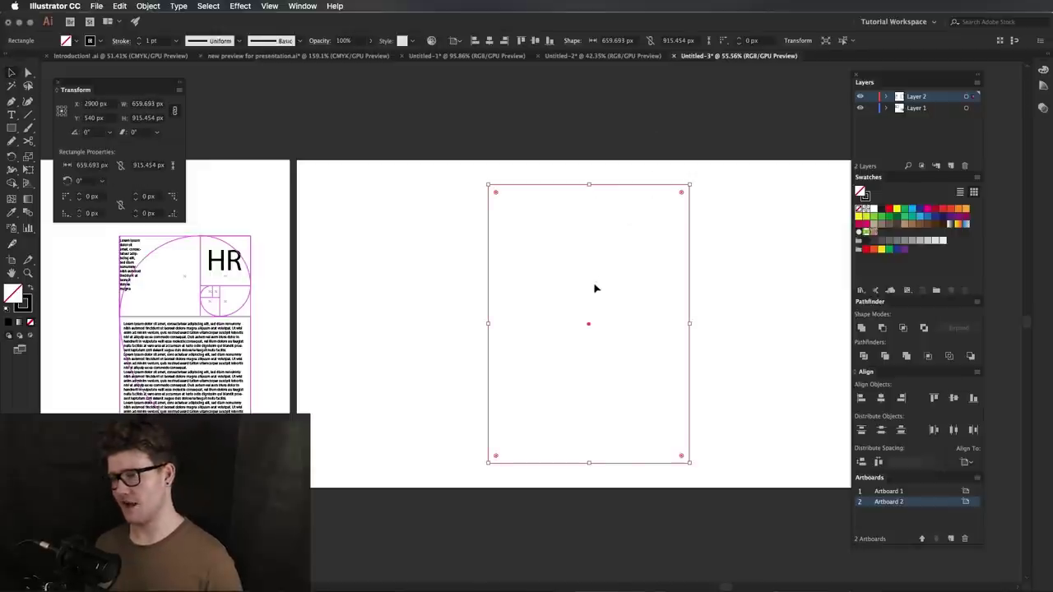
drag(769, 174, 394, 294)
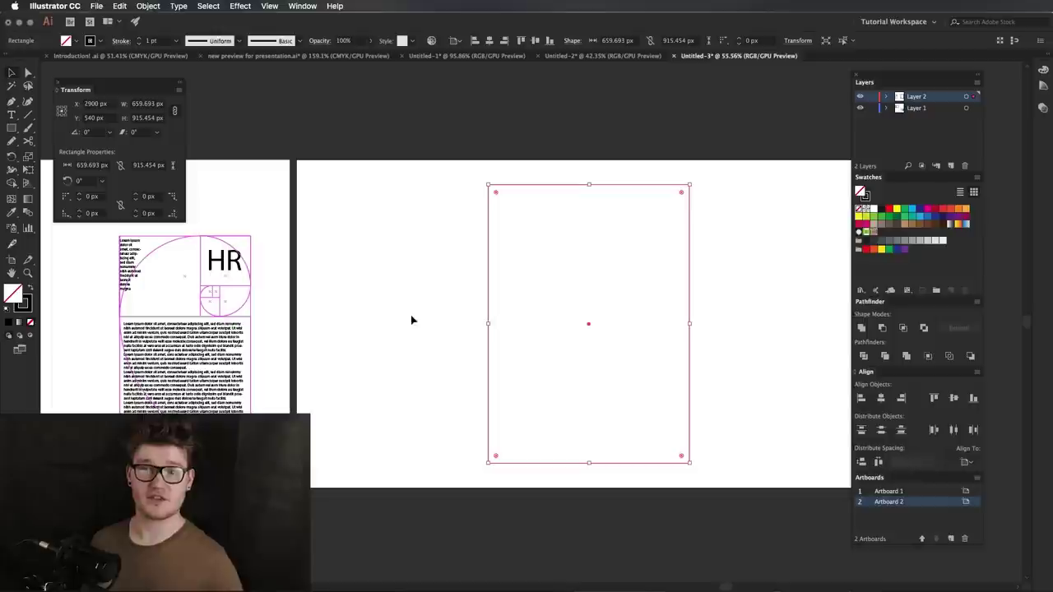
drag(149, 92, 183, 83)
click(303, 5)
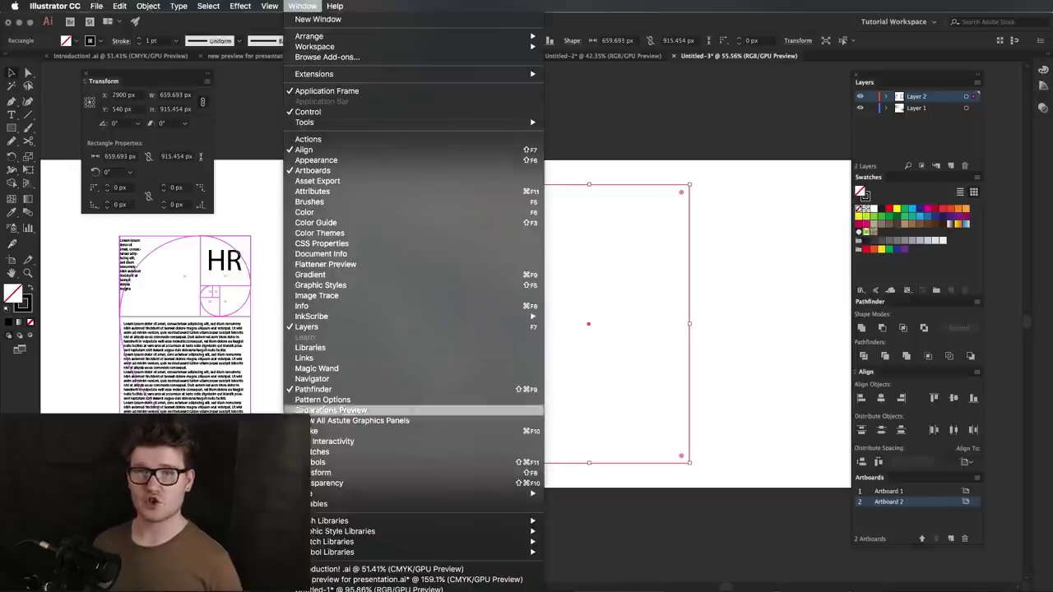
click(182, 112)
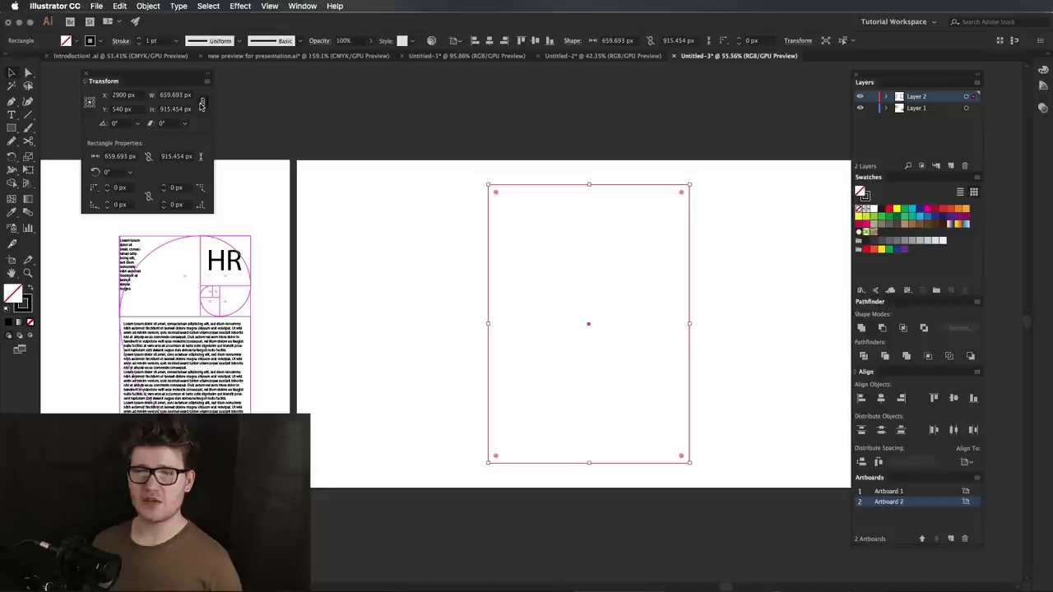
click(202, 106)
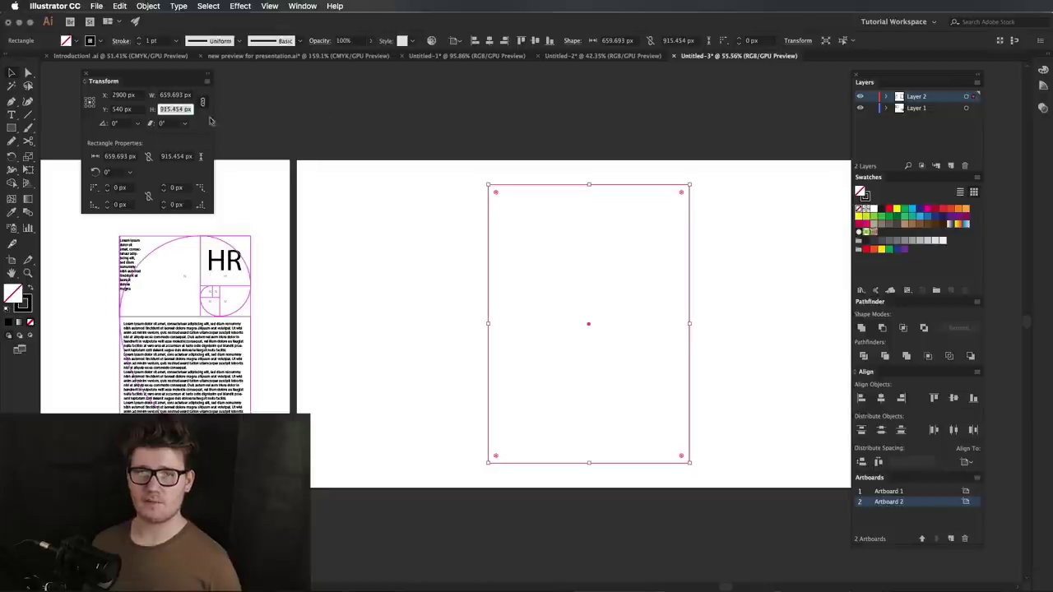
click(175, 96)
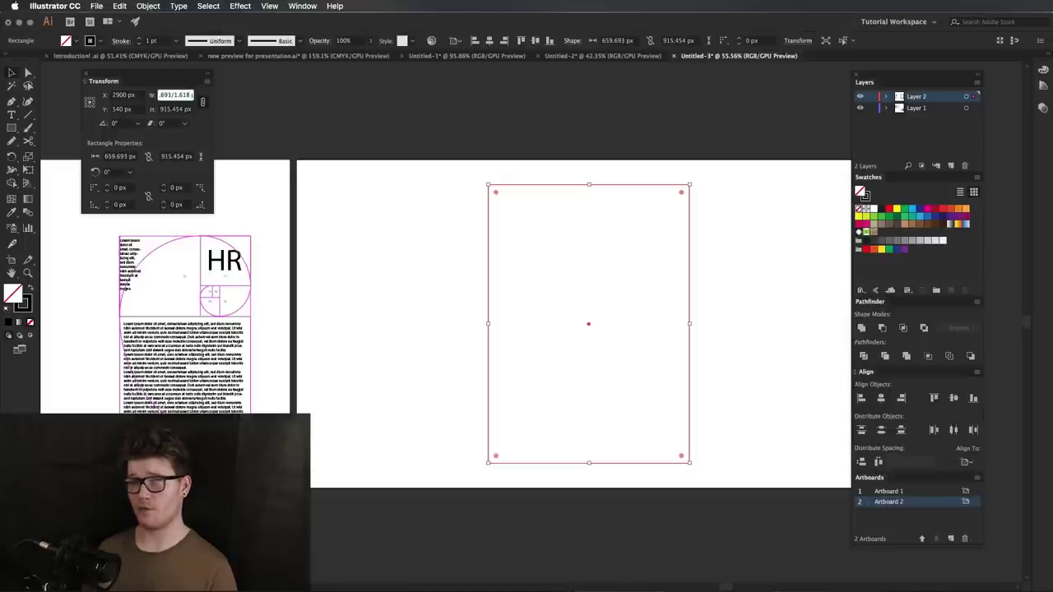
key(Return)
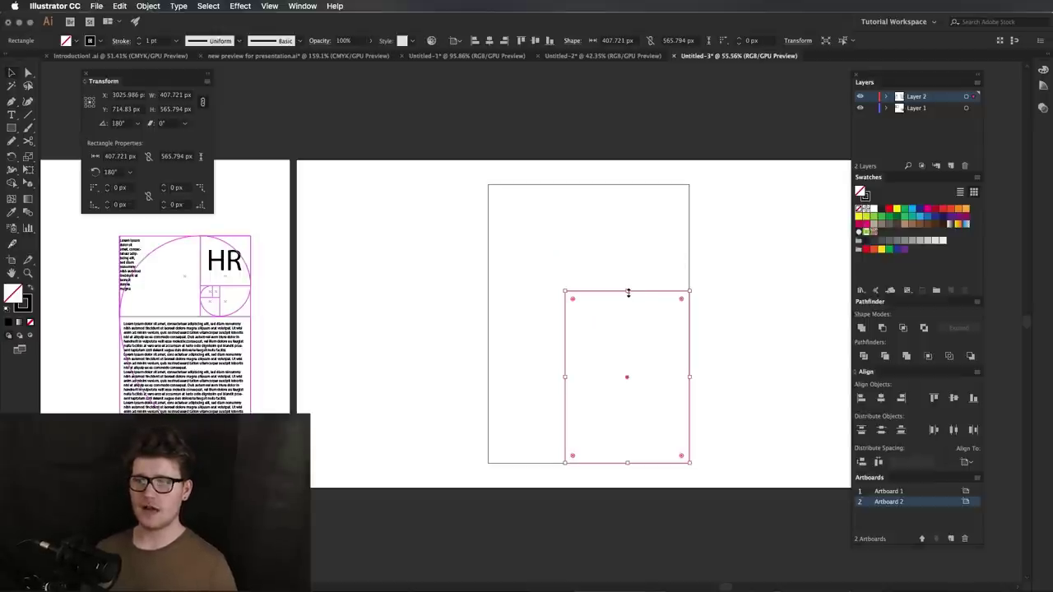
Stretch the scaled copy to the page's full height and move it flush with the page's left edge
drag(628, 292, 646, 184)
drag(565, 236, 490, 246)
click(717, 272)
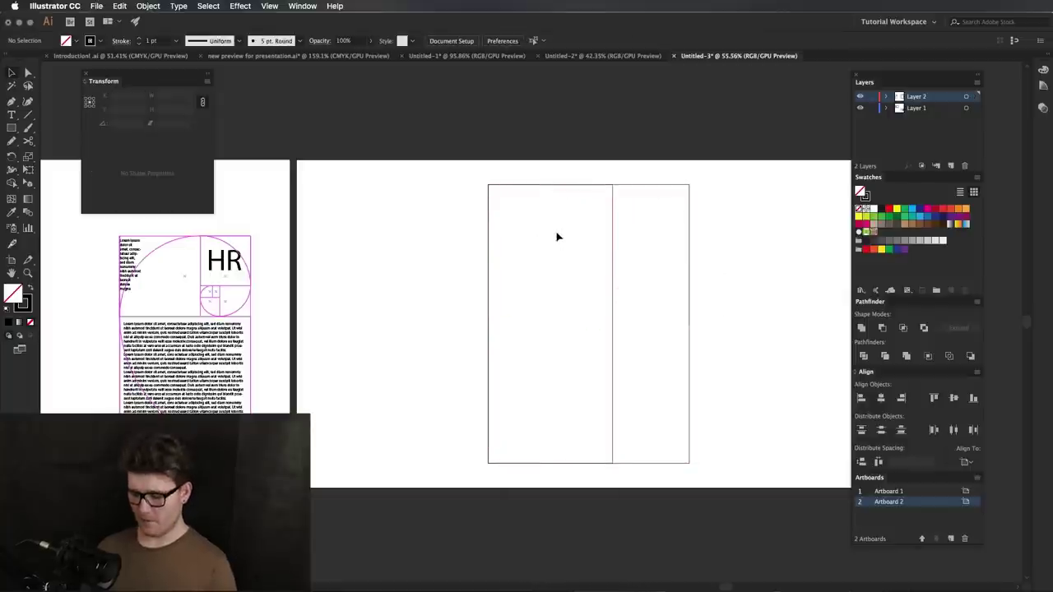
Add a placeholder area text block about 338 by 837 px inside the page's wide left column
key(t)
drag(500, 198, 595, 355)
drag(599, 397, 606, 451)
key(Escape)
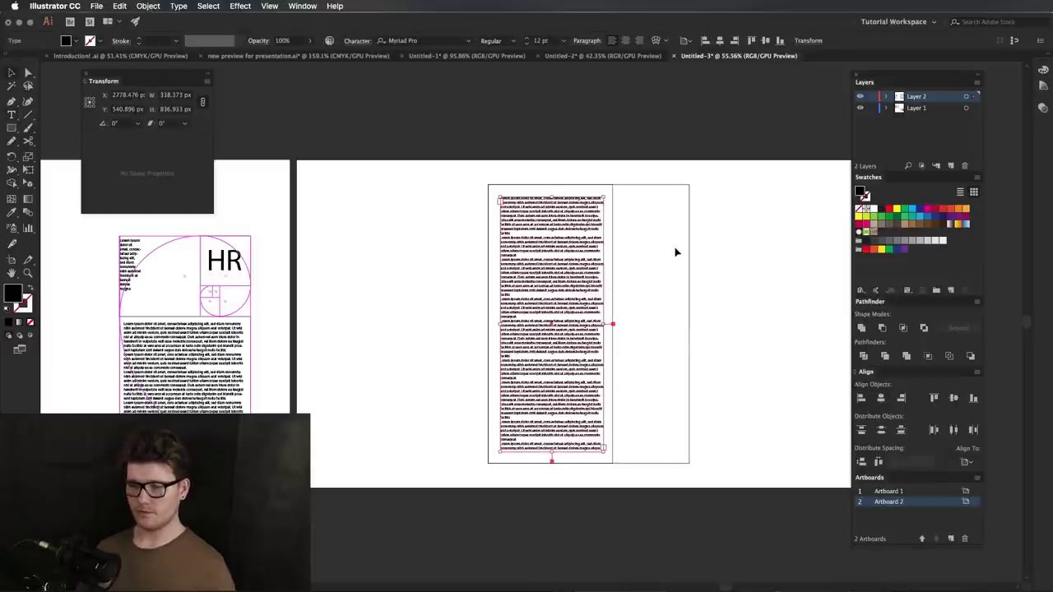
Add a placeholder area text block about 212 by 40 px at the top of the page's narrow right column
scroll(674, 253, up, 3)
drag(576, 179, 688, 200)
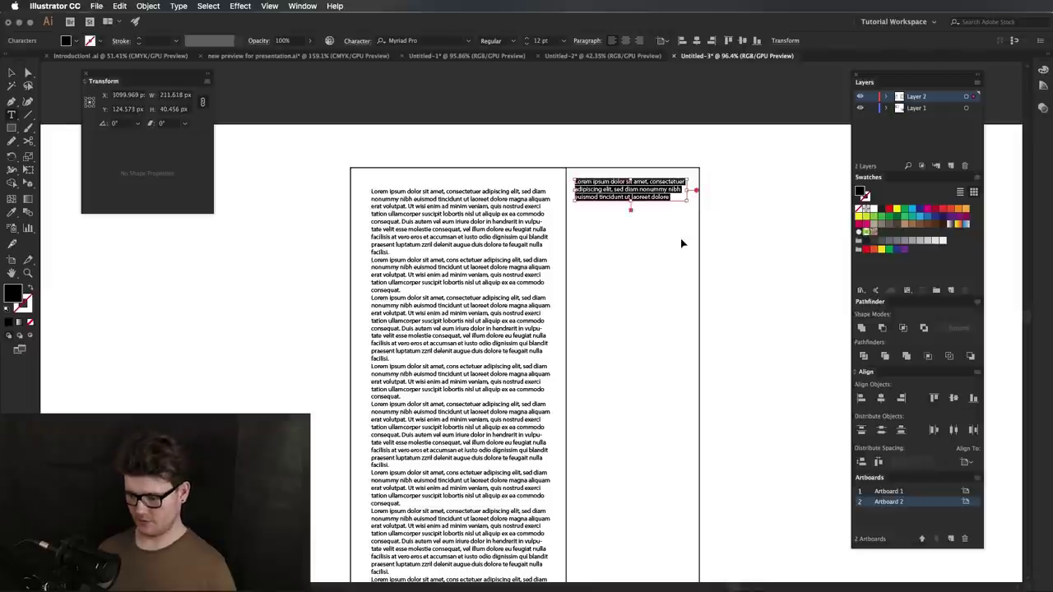
key(Escape)
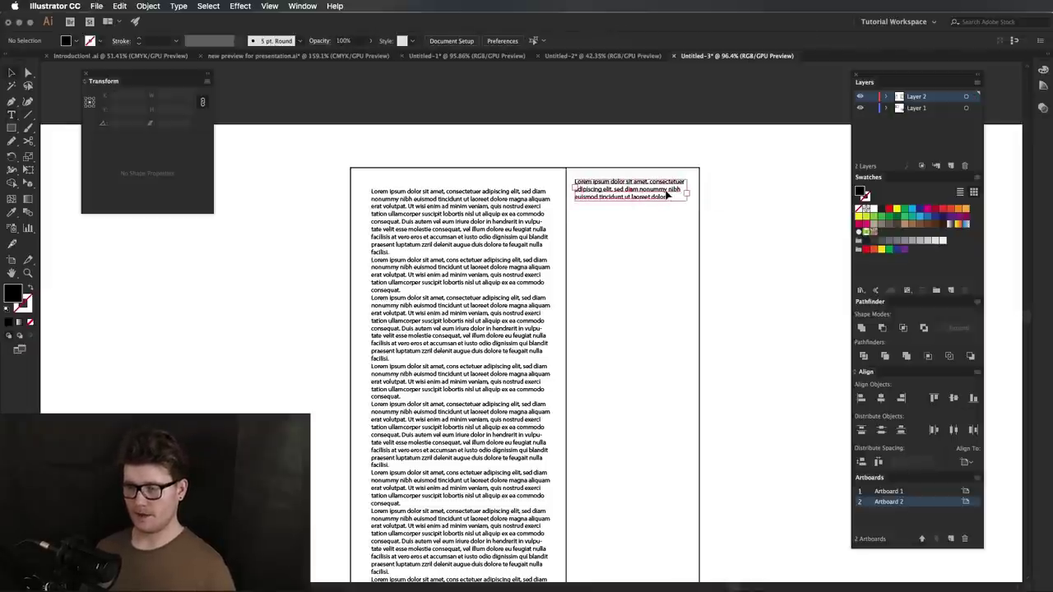
Space three instances of the small placeholder text block down the page's narrow right column
drag(664, 199, 662, 367)
drag(662, 365, 660, 453)
click(745, 412)
key(z)
drag(739, 413, 573, 458)
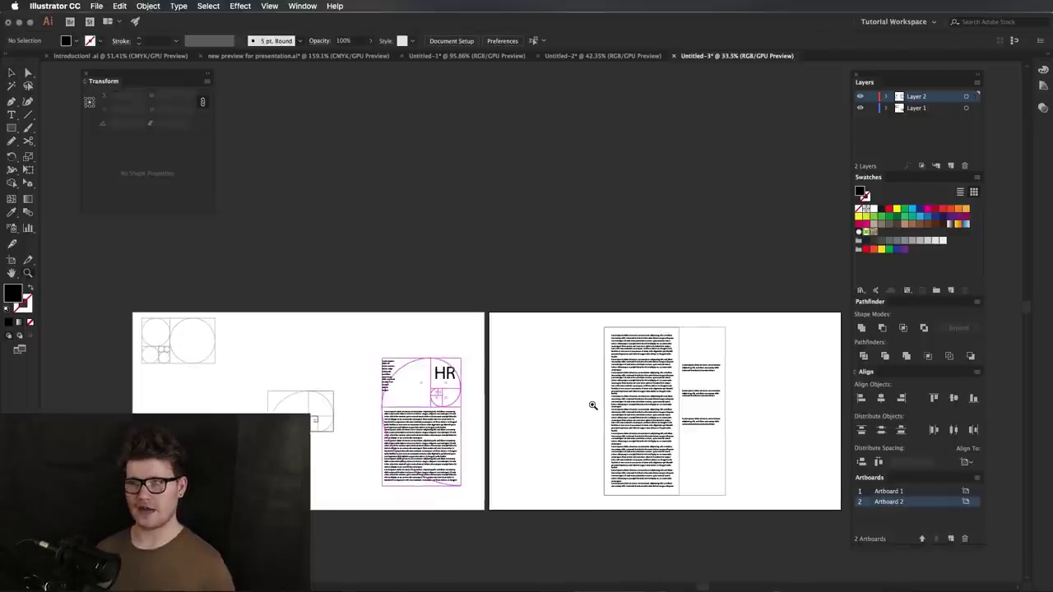
drag(621, 361, 732, 336)
drag(730, 377, 626, 254)
drag(786, 461, 329, 486)
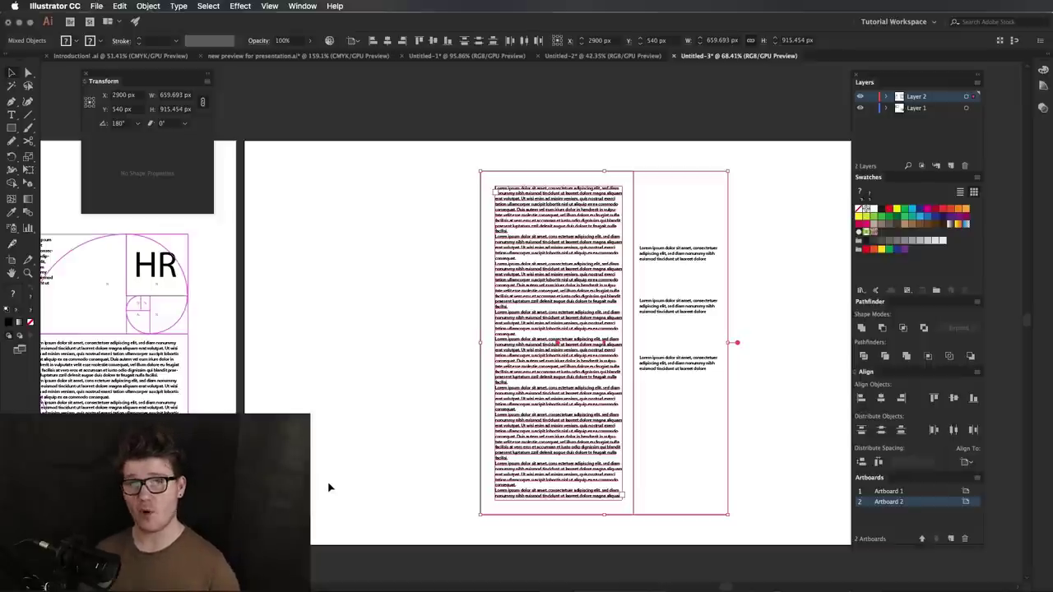
click(341, 454)
Widen the upper text block of the HR layout to about 259 px so it spans the square beside the HR title
drag(188, 357, 603, 330)
drag(556, 299, 657, 311)
scroll(657, 310, down, 4)
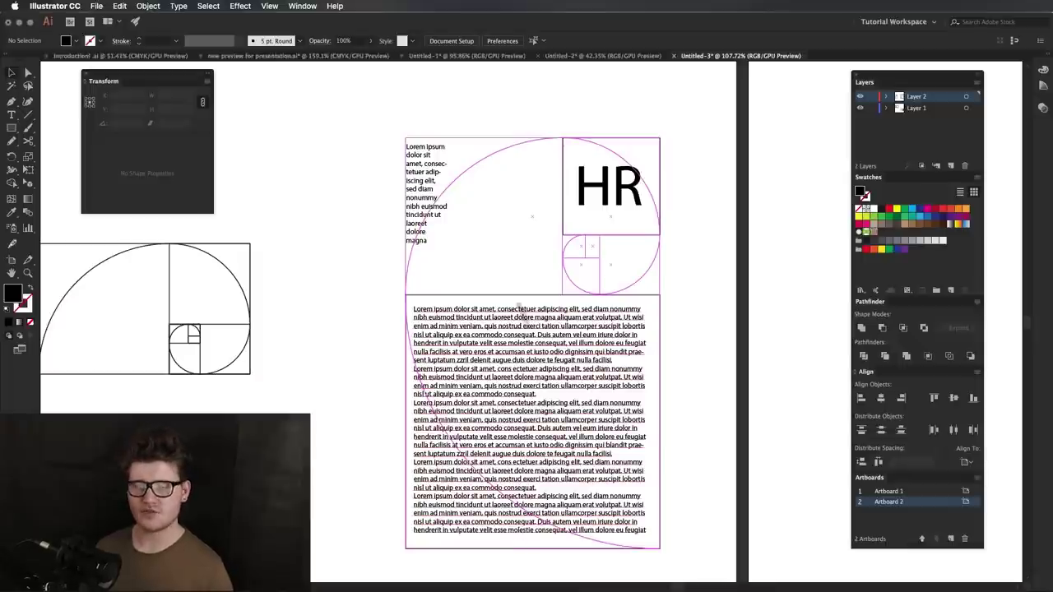
click(436, 175)
drag(447, 219, 568, 219)
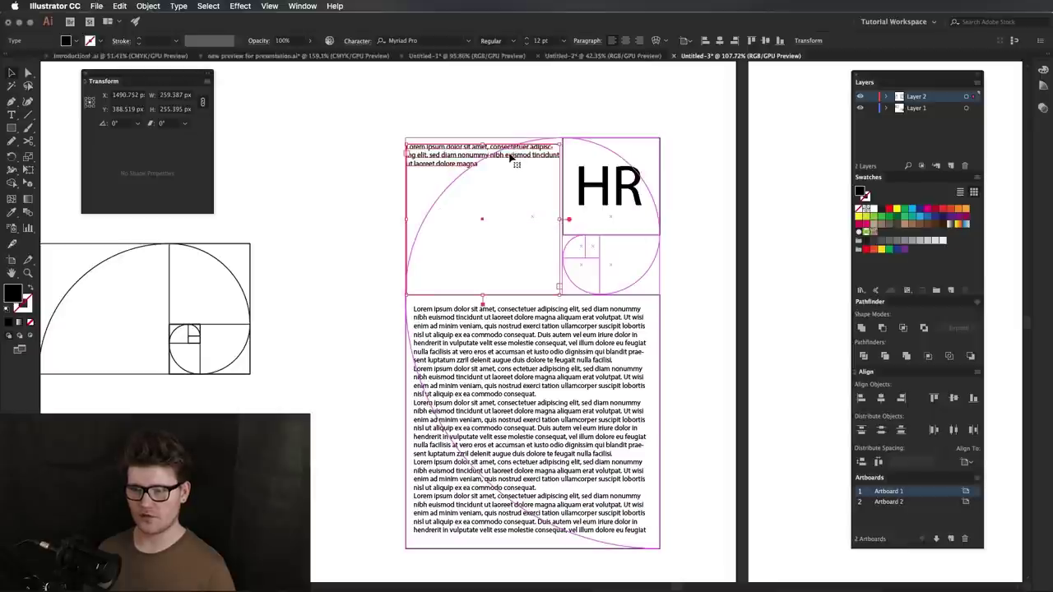
click(600, 188)
click(684, 205)
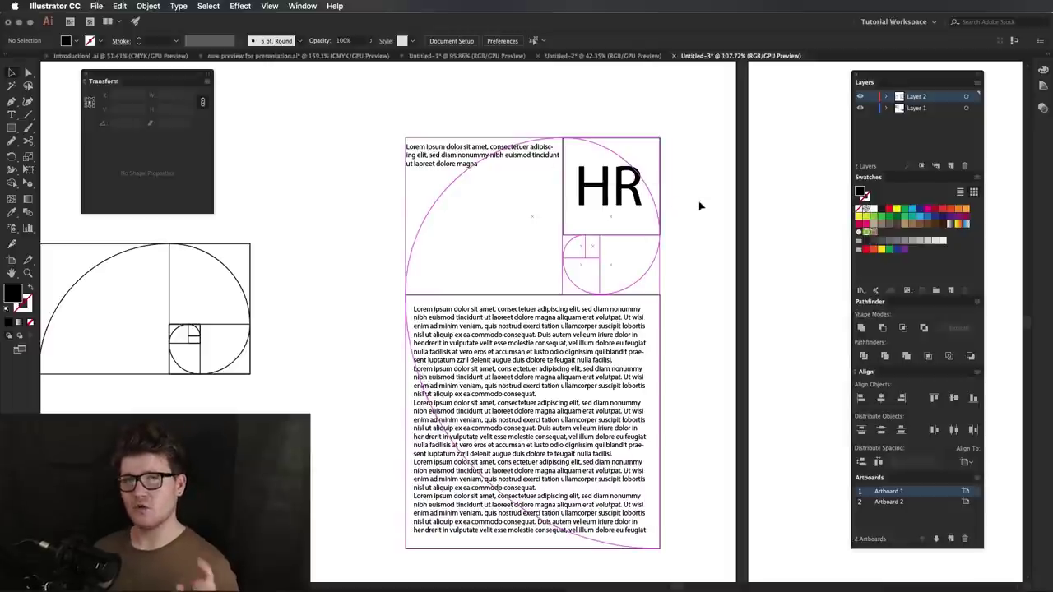
Move the loose golden spiral beside the circle grid at the artboard's top and enlarge it to about the grid's size
key(super+alt+0)
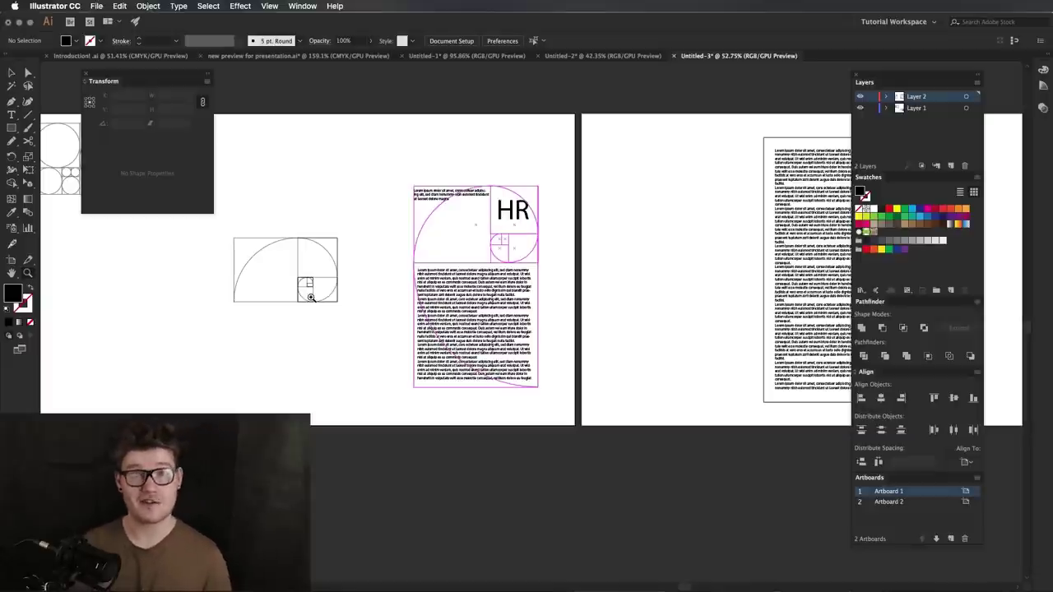
drag(275, 301, 459, 305)
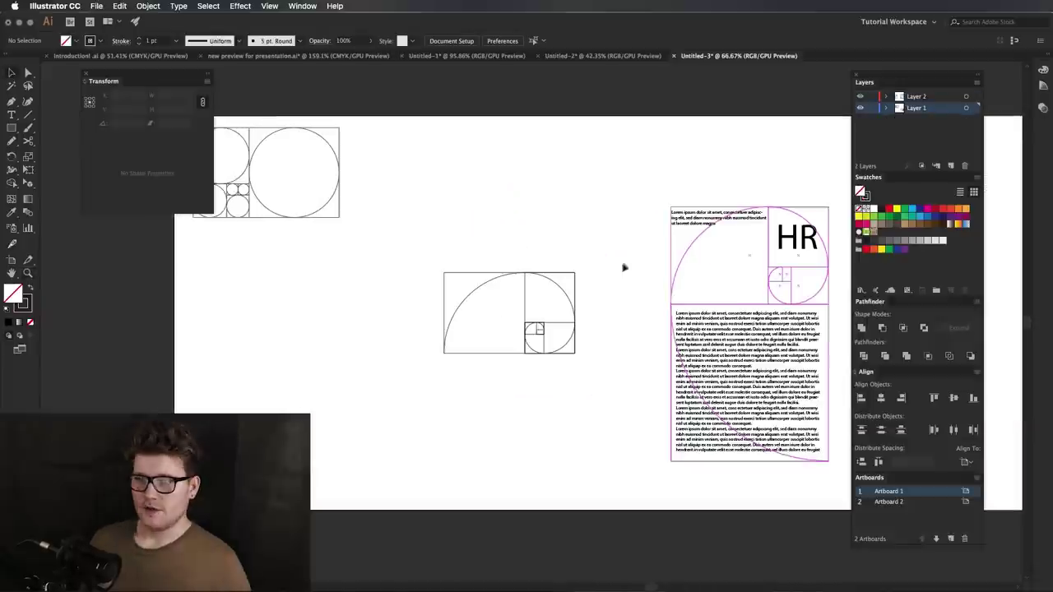
drag(629, 227, 379, 409)
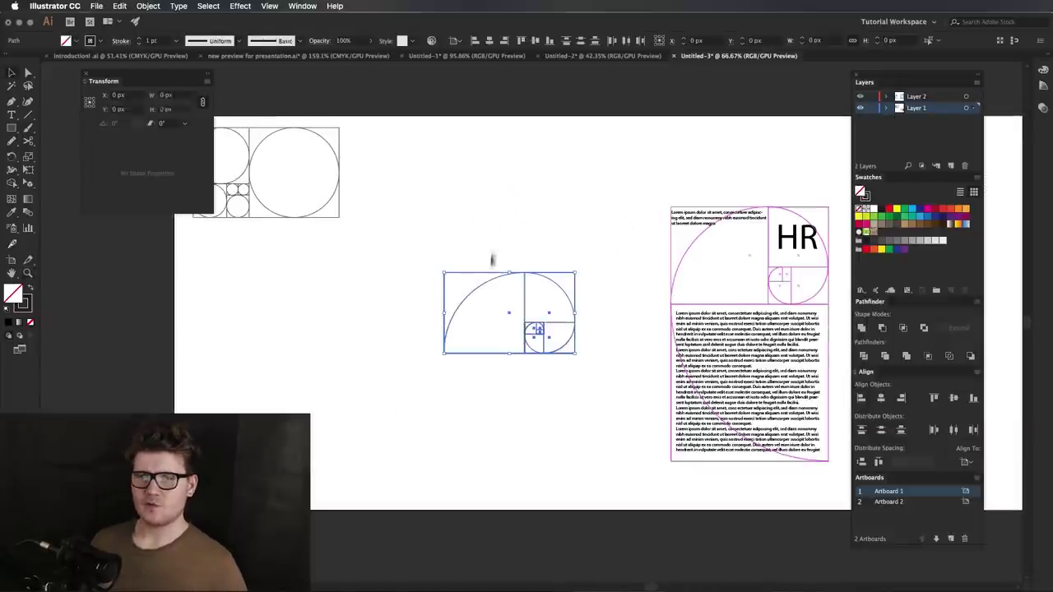
drag(488, 272, 400, 132)
drag(375, 167, 376, 281)
drag(568, 280, 594, 308)
scroll(592, 313, left, 5)
click(485, 280)
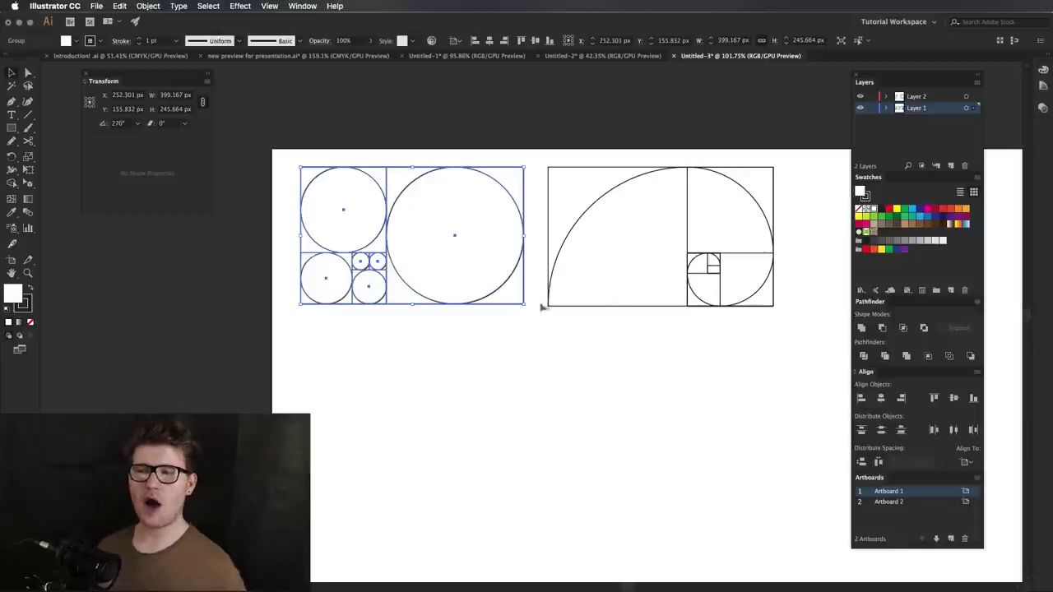
Create a 100 by 100 px square in the empty area below the circle grid and spiral
scroll(538, 271, down, 2)
scroll(538, 271, right, 2)
click(530, 288)
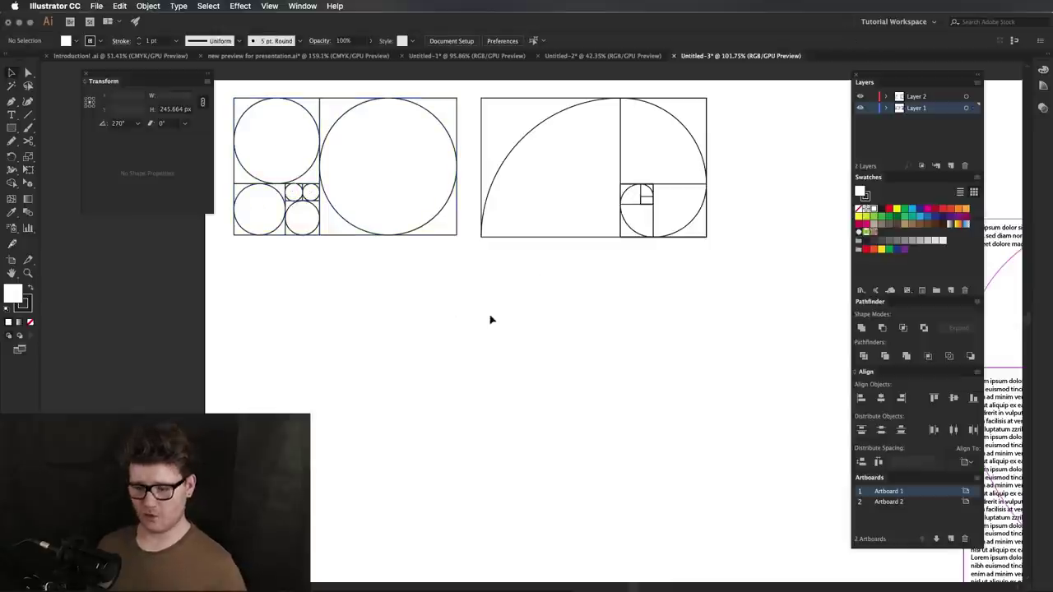
drag(305, 317, 361, 380)
key(super+z)
click(371, 377)
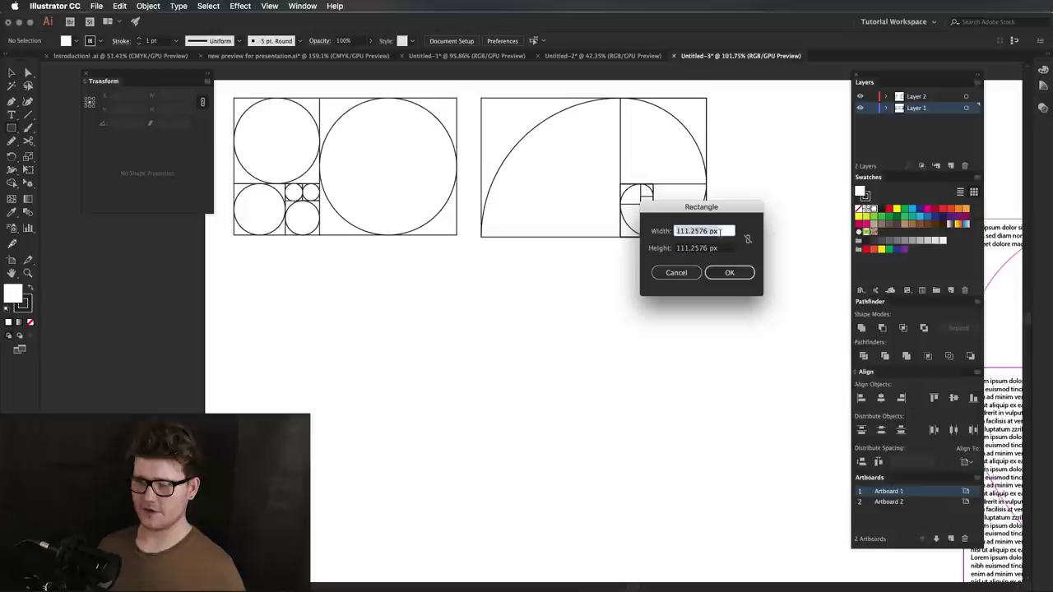
text(100)
key(Tab)
text(100)
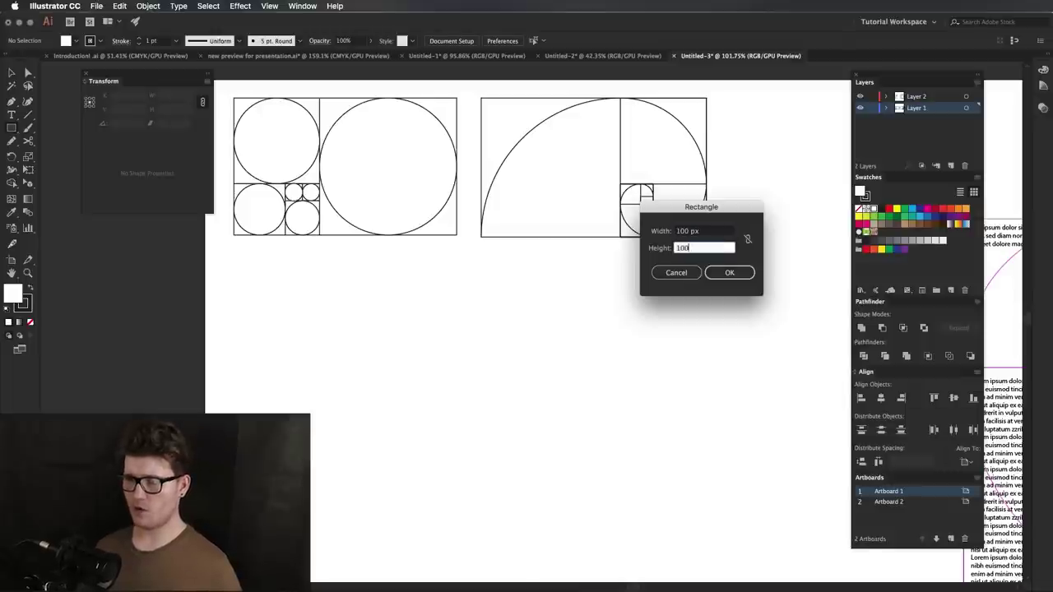
key(Return)
Set the new square's fill to None, keeping its black outline
click(442, 375)
drag(462, 331, 388, 393)
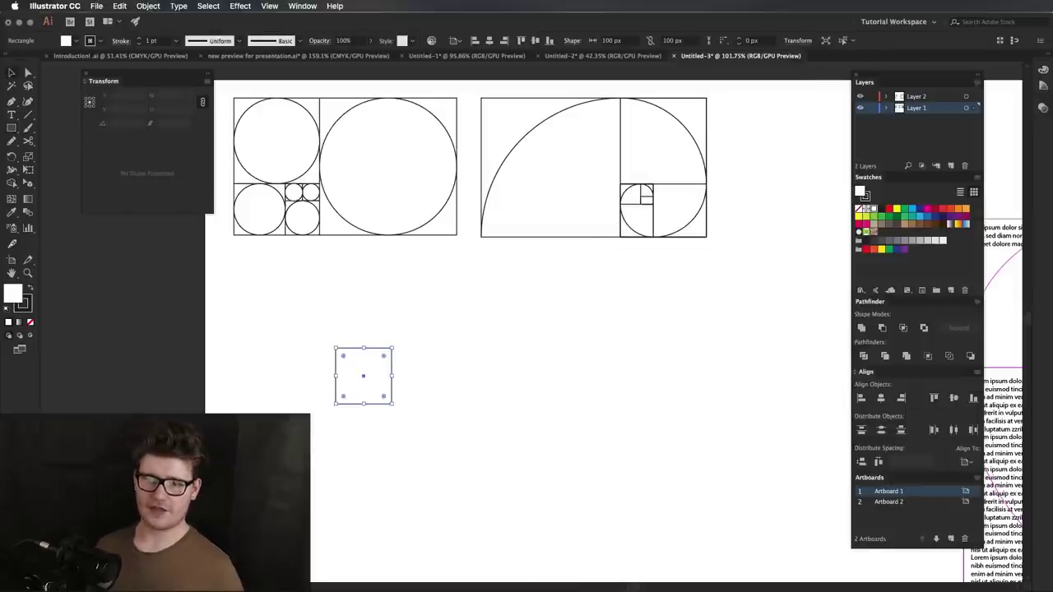
click(458, 462)
drag(447, 458, 260, 333)
click(858, 210)
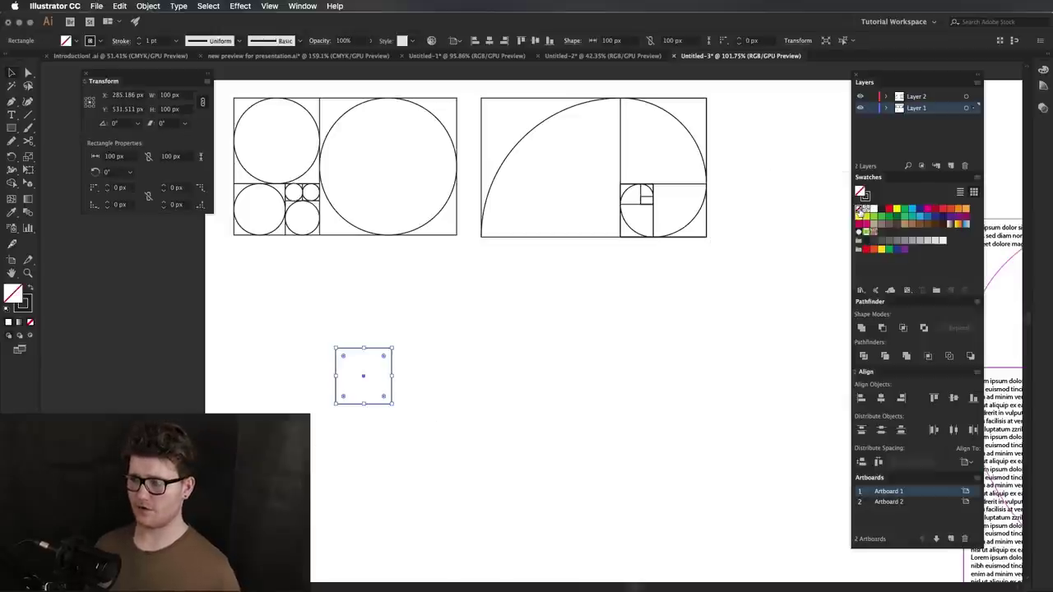
Stack a copy of the 100 px square beneath it and add a 200 px square flush with the pair's right side
click(614, 389)
drag(438, 466, 524, 390)
drag(461, 329, 460, 384)
click(528, 381)
drag(477, 347, 535, 458)
click(627, 279)
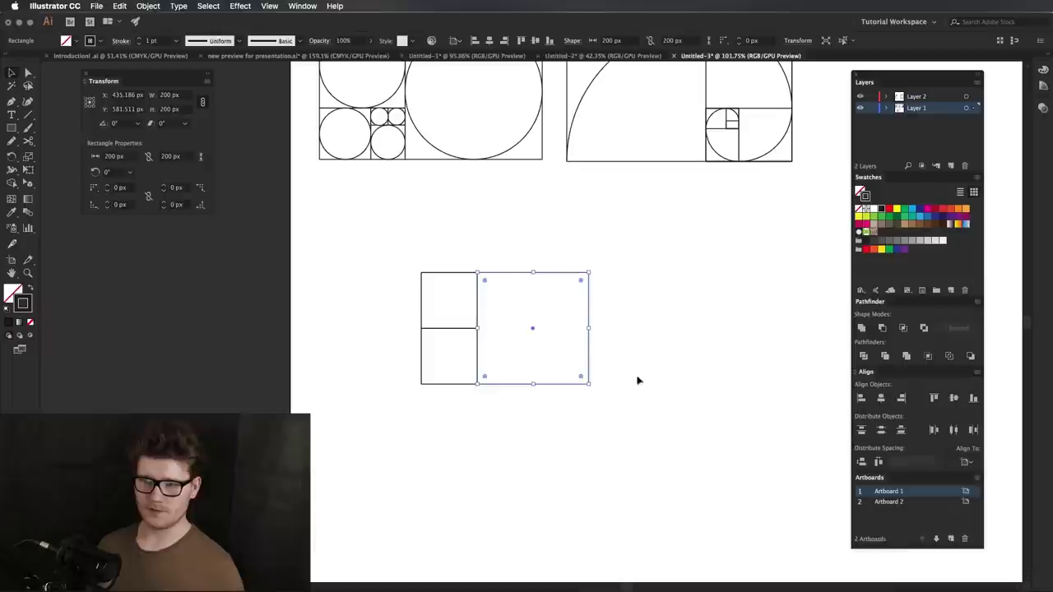
Rotate the three squares together 90° counterclockwise so the 200 px square sits above the two 100 px squares
drag(653, 488, 411, 296)
drag(609, 408, 486, 197)
click(623, 287)
Copy the 200 px square flush to its right and enlarge the copy to 300 px, spanning the arrangement's full height
click(542, 286)
drag(561, 280, 673, 284)
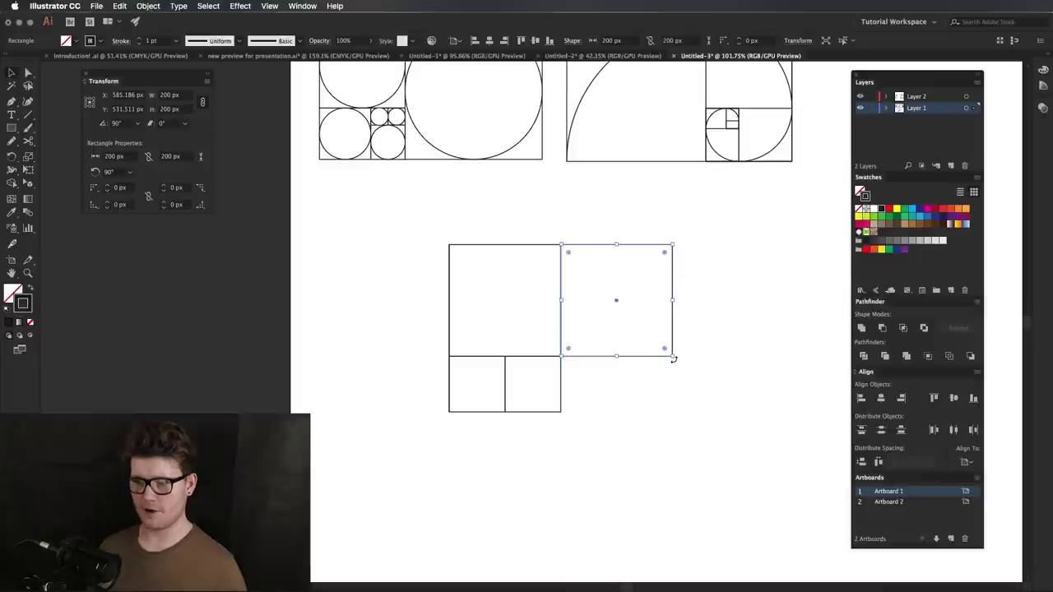
drag(673, 358, 728, 411)
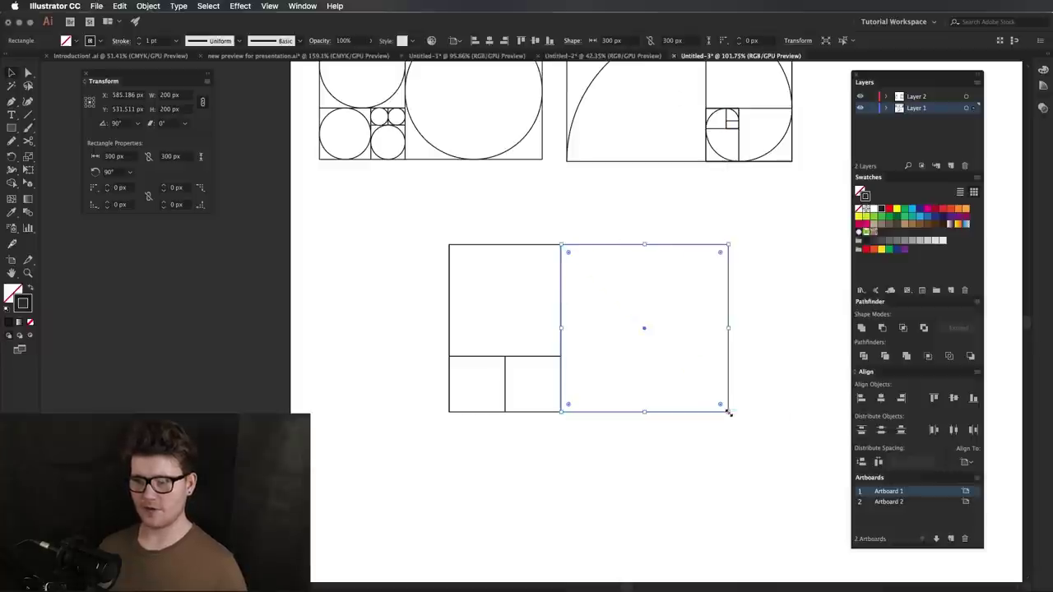
drag(341, 415, 345, 418)
click(529, 510)
Switch to outline view and scale the four squares down together to about 376 by 226 px
drag(422, 484, 736, 290)
key(super+y)
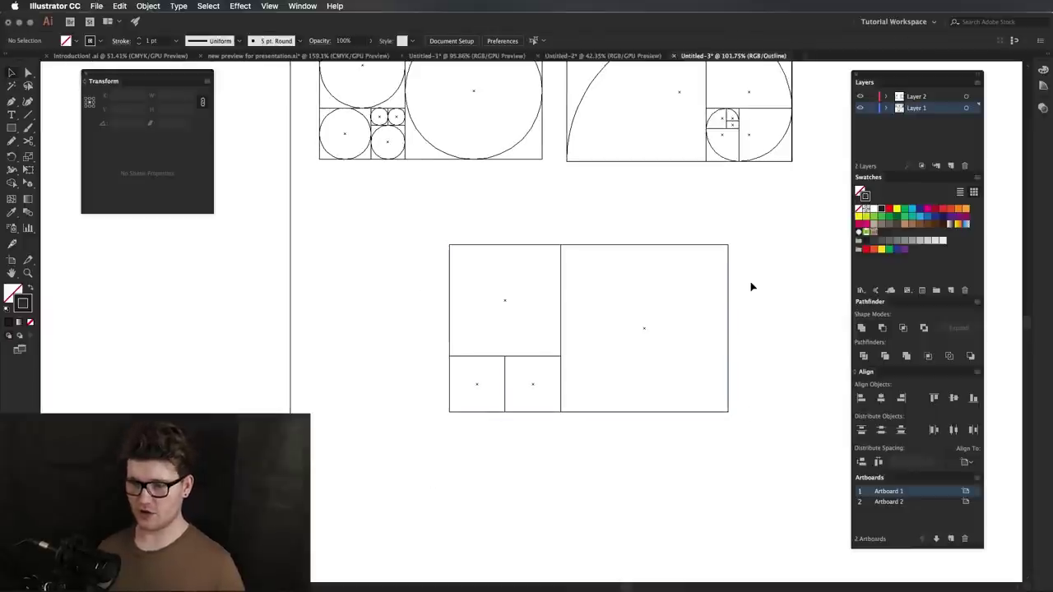
scroll(724, 275, right, 2)
key(super+a)
drag(658, 248, 649, 269)
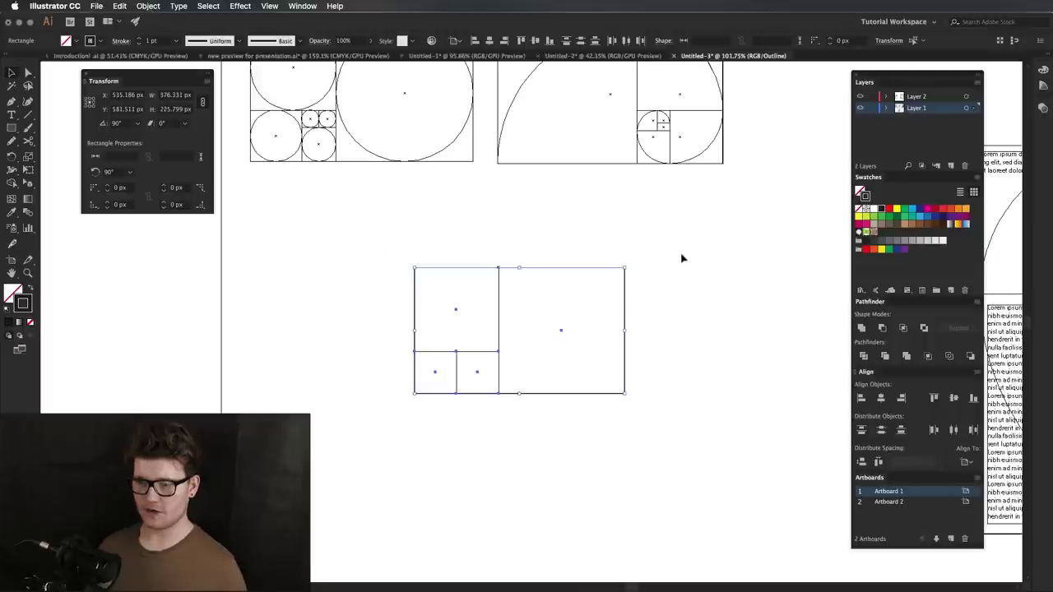
drag(600, 331, 538, 350)
drag(593, 281, 475, 457)
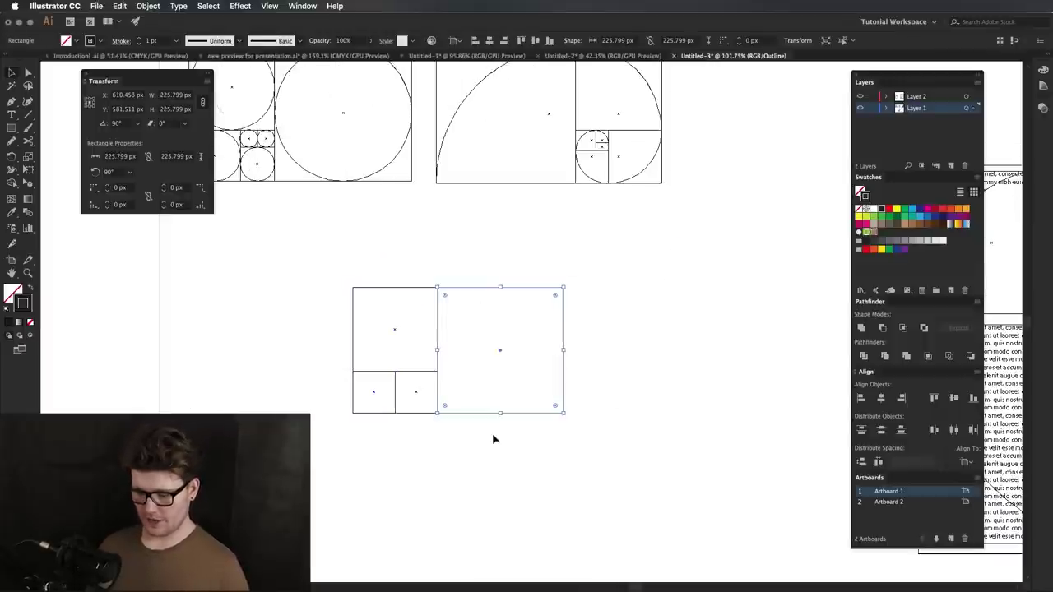
Rotate the arrangement and extend it with two larger squares, each spanning its full side, to about 490 by 302 px overall
drag(619, 317, 279, 470)
drag(505, 423, 397, 283)
drag(436, 228, 576, 263)
click(529, 306)
drag(521, 320, 648, 321)
click(620, 435)
click(607, 370)
drag(648, 370, 735, 456)
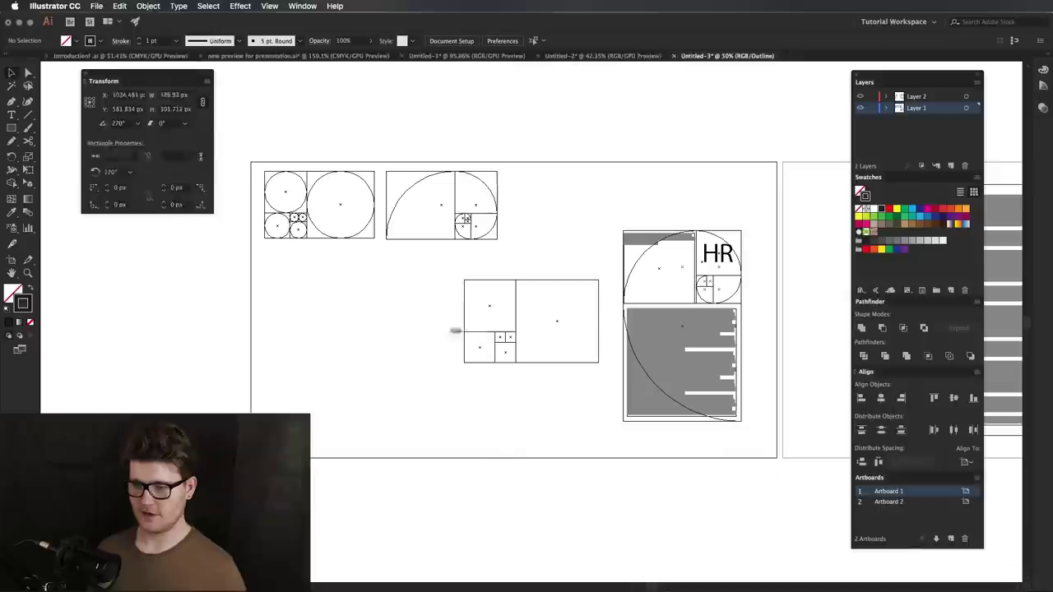
Return to preview mode and move the six-square arrangement below the circle grid and spiral
click(470, 323)
key(z)
key(super+y)
drag(483, 322, 518, 327)
key(v)
drag(560, 398, 435, 281)
drag(556, 278, 576, 374)
Draw a centred circle touching the sides of each of the four larger squares, the largest about 301 px wide
key(l)
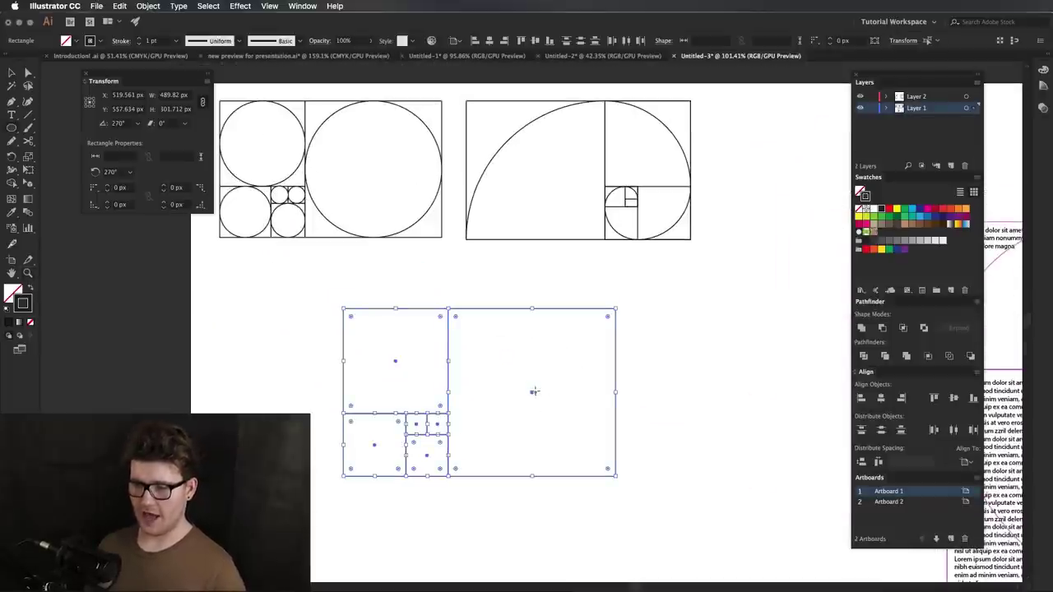
click(639, 414)
key(l)
drag(531, 393, 616, 477)
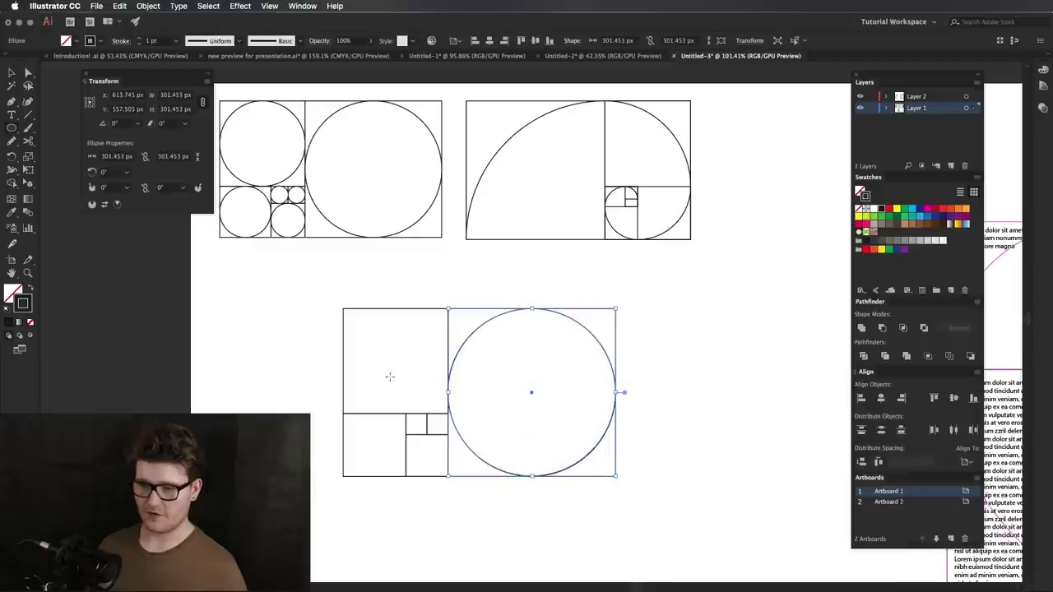
drag(395, 361, 447, 401)
drag(427, 456, 449, 479)
drag(375, 444, 405, 475)
key(v)
drag(333, 500, 630, 333)
click(631, 334)
Try a cluster of large, medium and small circle copies beside the squares diagram, and delete the whole construction
scroll(630, 334, right, 4)
scroll(631, 334, down, 1)
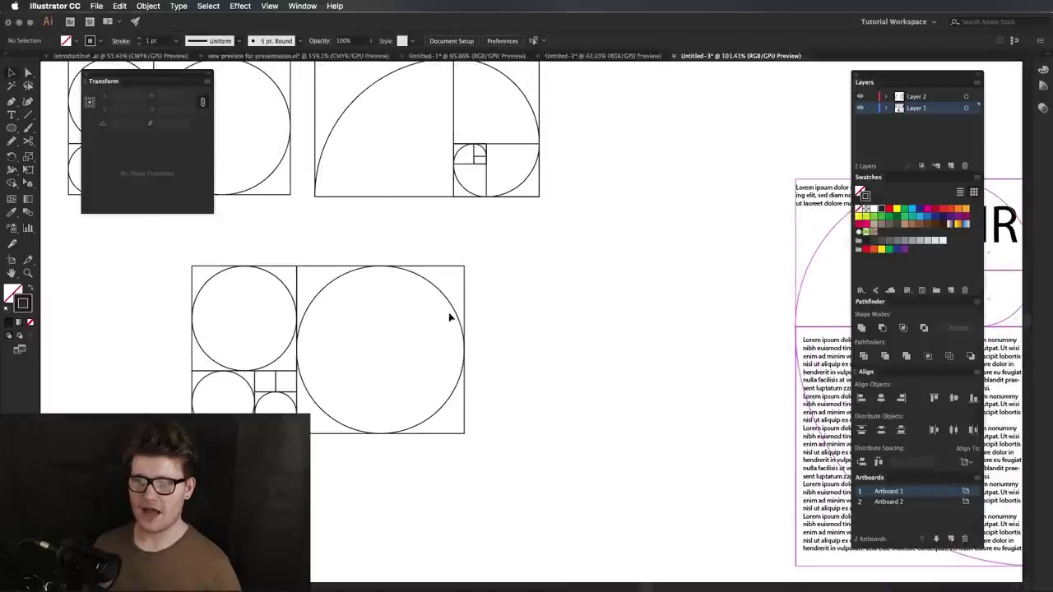
alt+drag(453, 310, 692, 311)
alt+drag(278, 356, 576, 431)
alt+drag(287, 428, 640, 392)
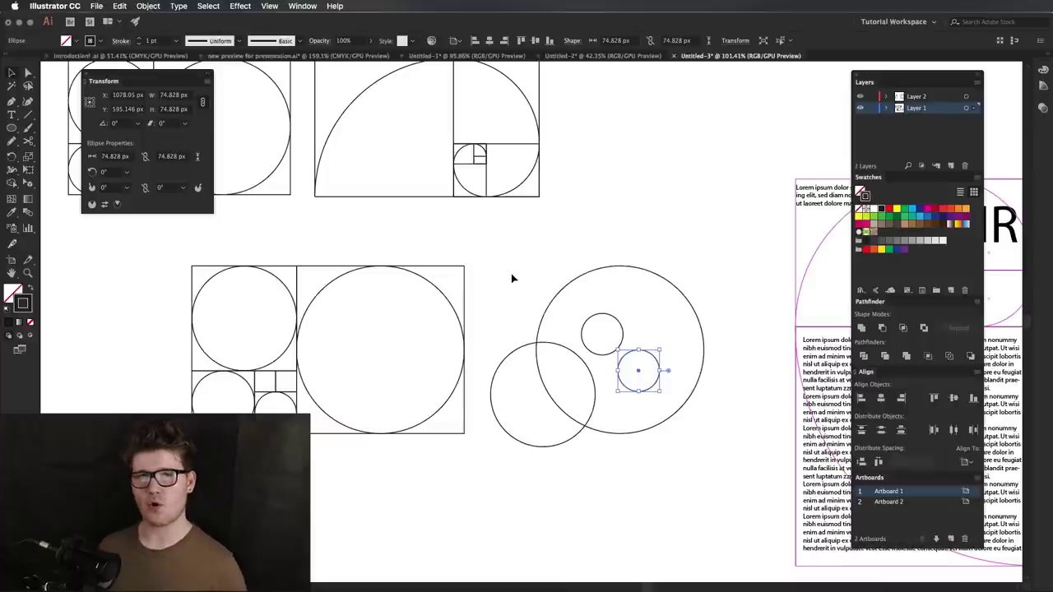
alt+shift+drag(659, 350, 652, 359)
key(super+z)
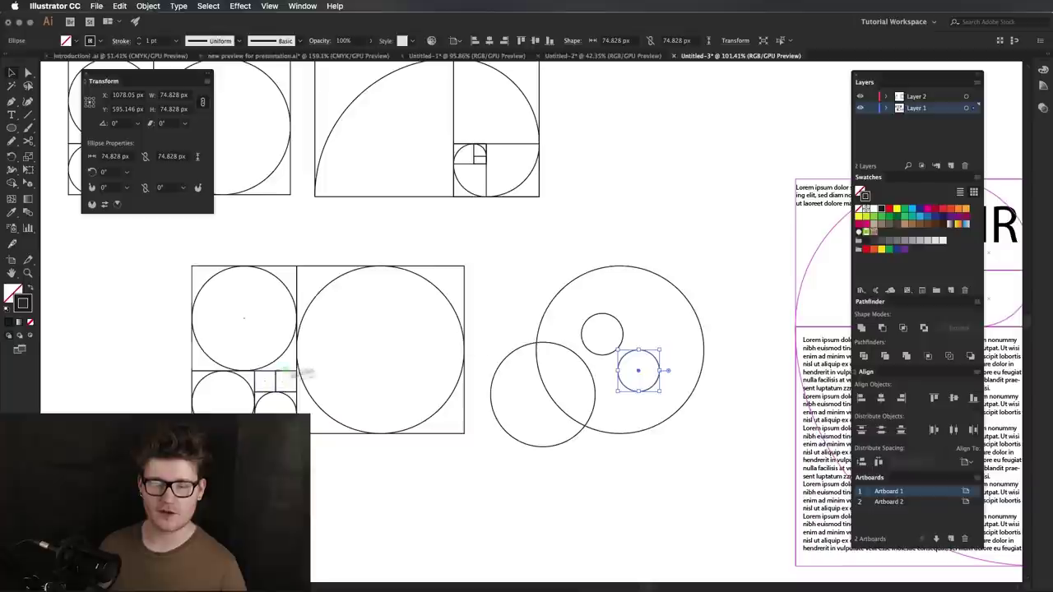
drag(723, 285, 506, 536)
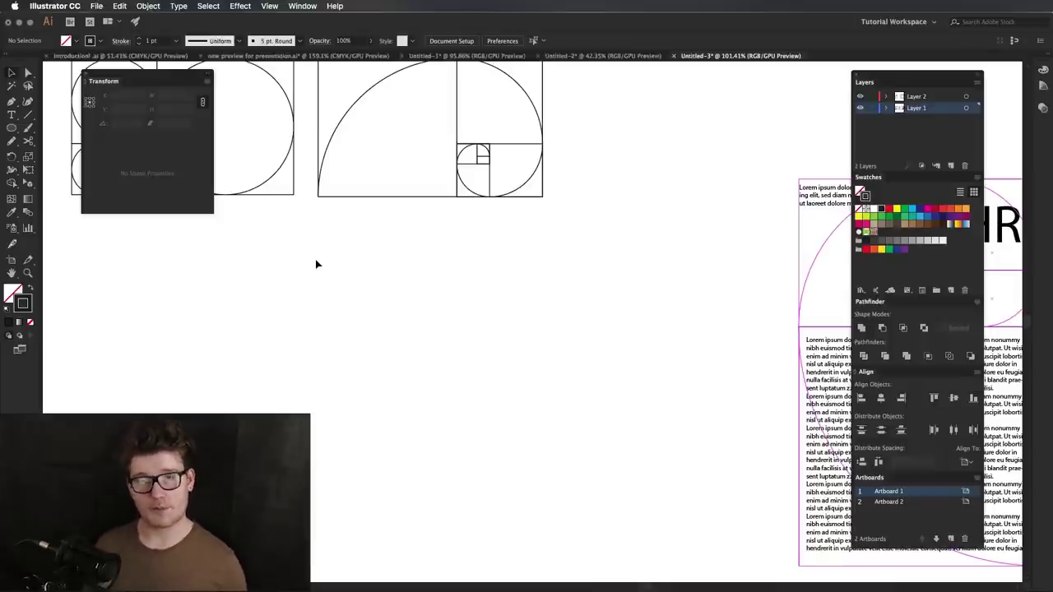
Draw a circle about 170 px wide, cut it at its left and top anchors, and delete all but the upper-left quarter arc
key(l)
drag(369, 348, 466, 444)
key(c)
click(369, 396)
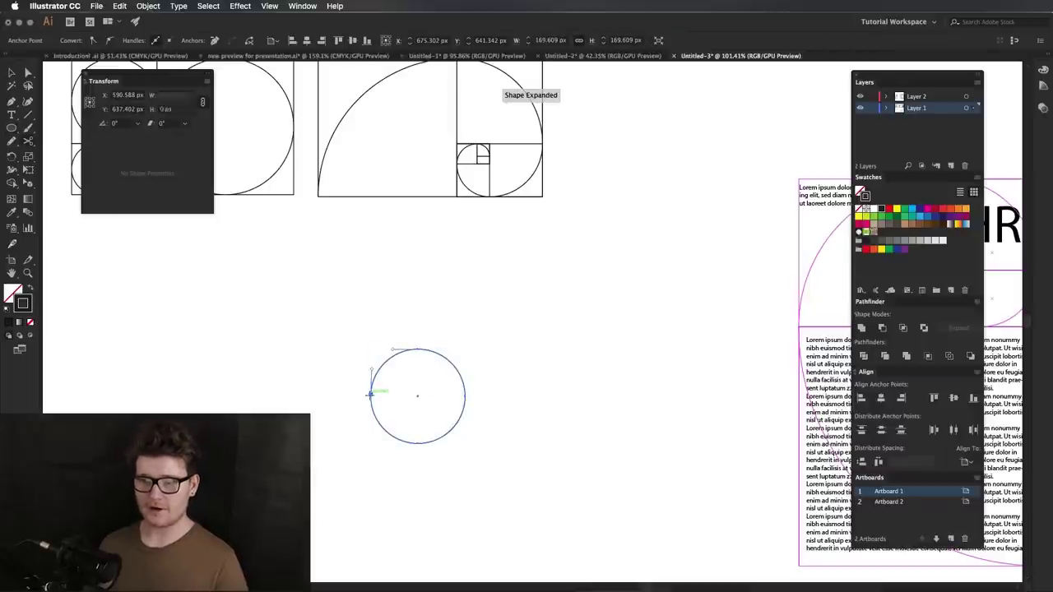
click(417, 350)
drag(541, 499, 440, 398)
key(Delete)
Duplicate the quarter arc slightly to its right and divide the copy's width by 1.618 with proportions constrained
drag(400, 356, 423, 355)
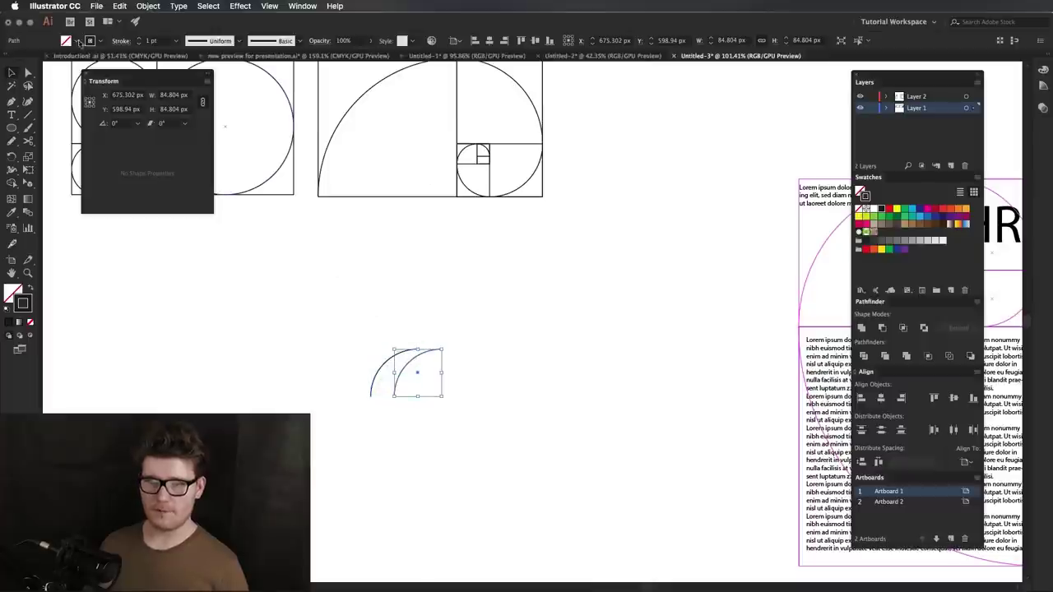
click(174, 96)
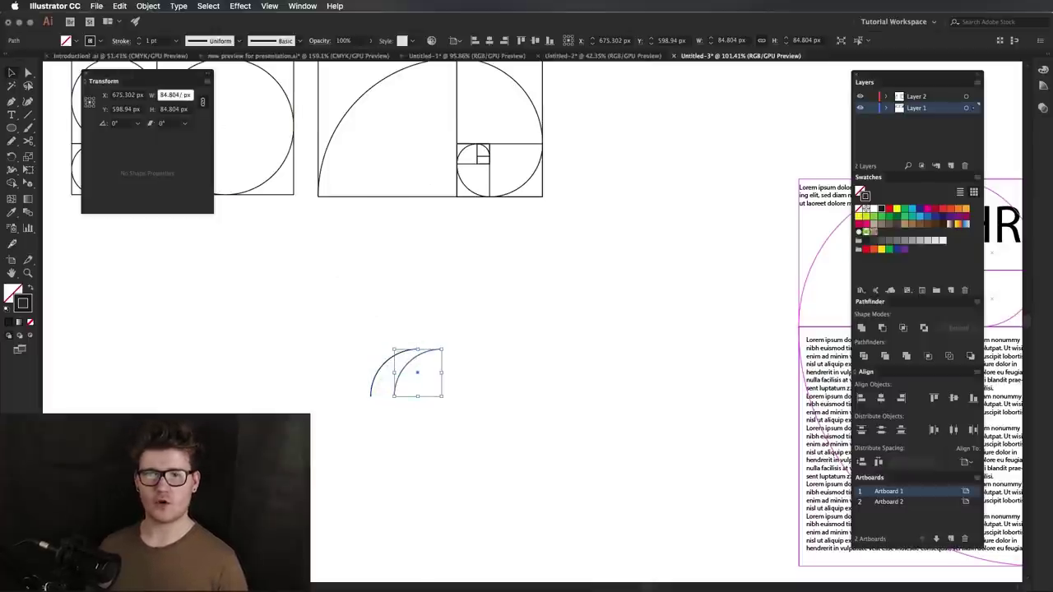
text(/)
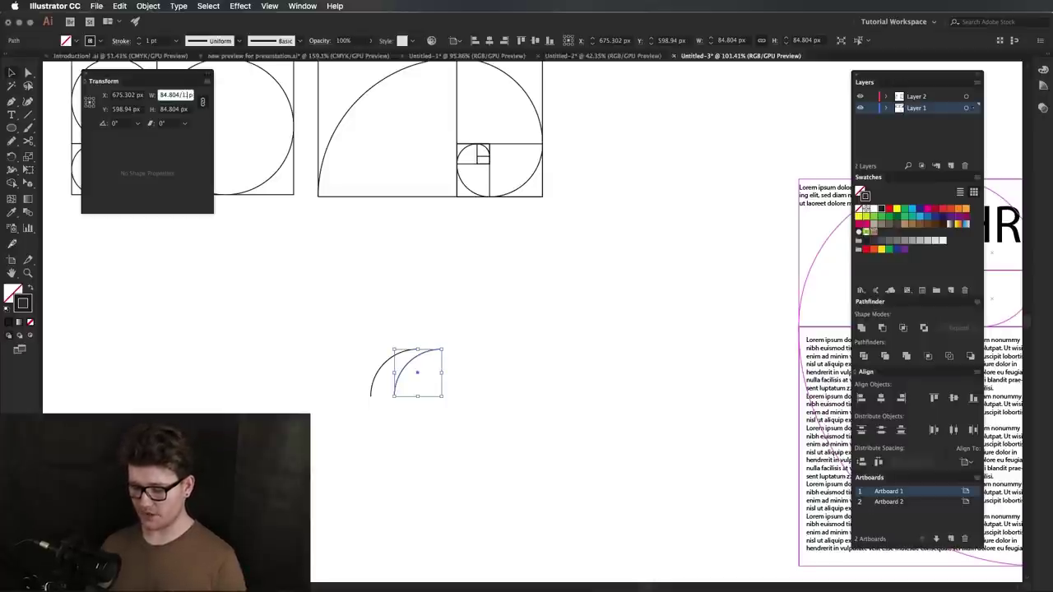
text(1.618)
key(Return)
Rotate the smaller arc 90° clockwise and join it to the upper end of the first arc
key(r)
drag(484, 345, 504, 447)
drag(427, 375, 441, 363)
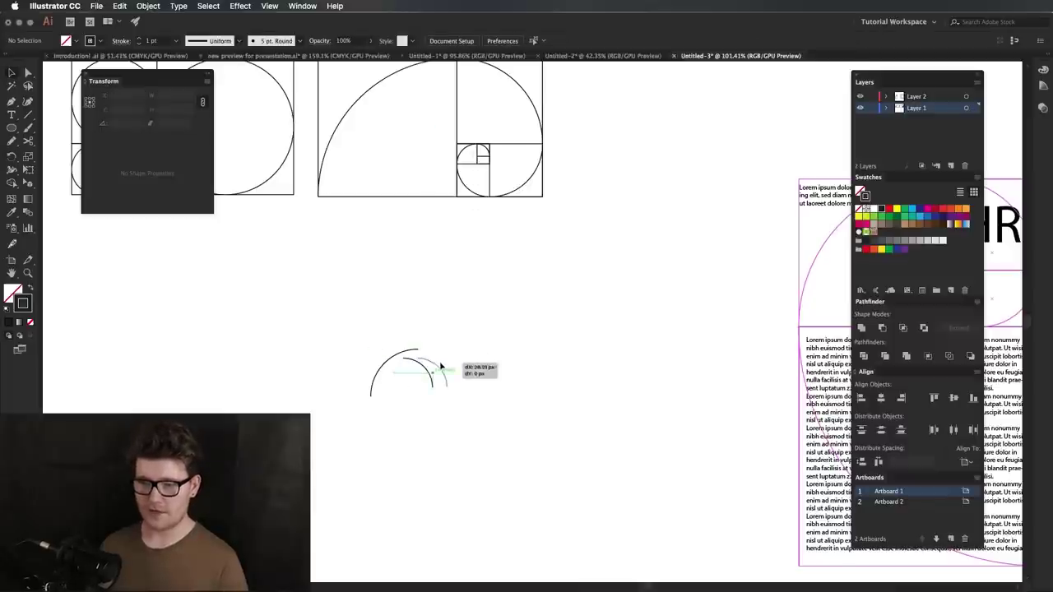
Duplicate the second arc just below itself and divide the copy's width by 1.618 with proportions constrained
key(z)
drag(465, 361, 520, 362)
click(511, 335)
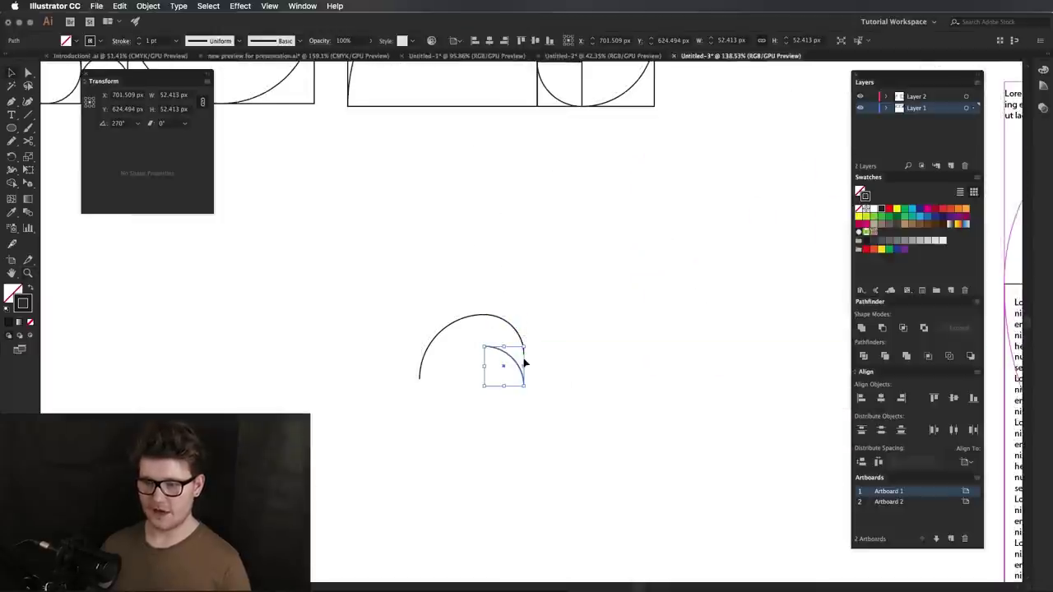
click(172, 95)
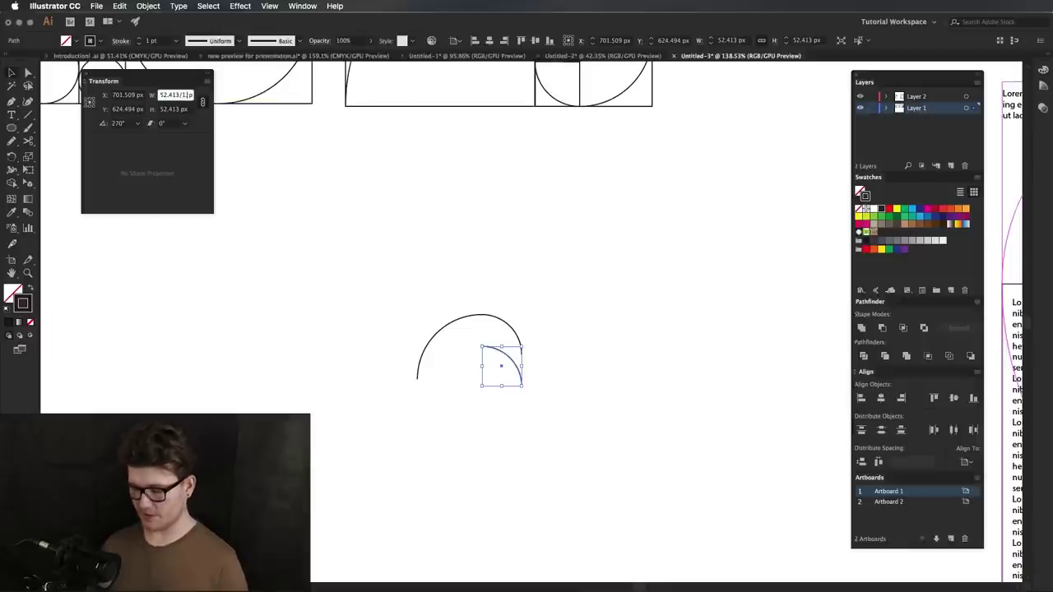
key(Return)
Rotate the third arc 90° clockwise and attach it to the lower end of the second arc
drag(520, 349, 575, 422)
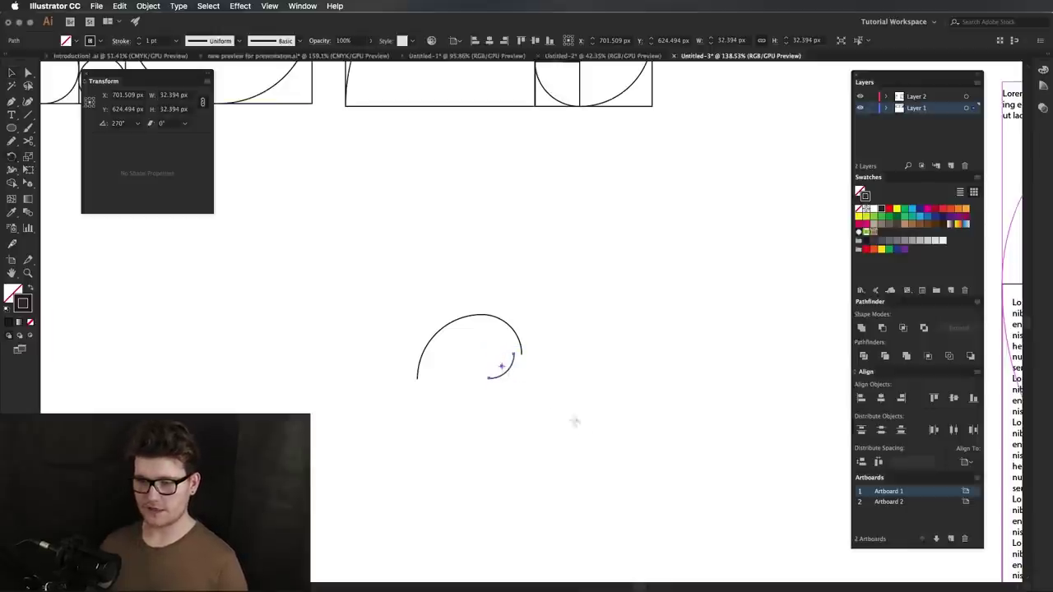
click(553, 403)
click(511, 367)
scroll(494, 368, up, 5)
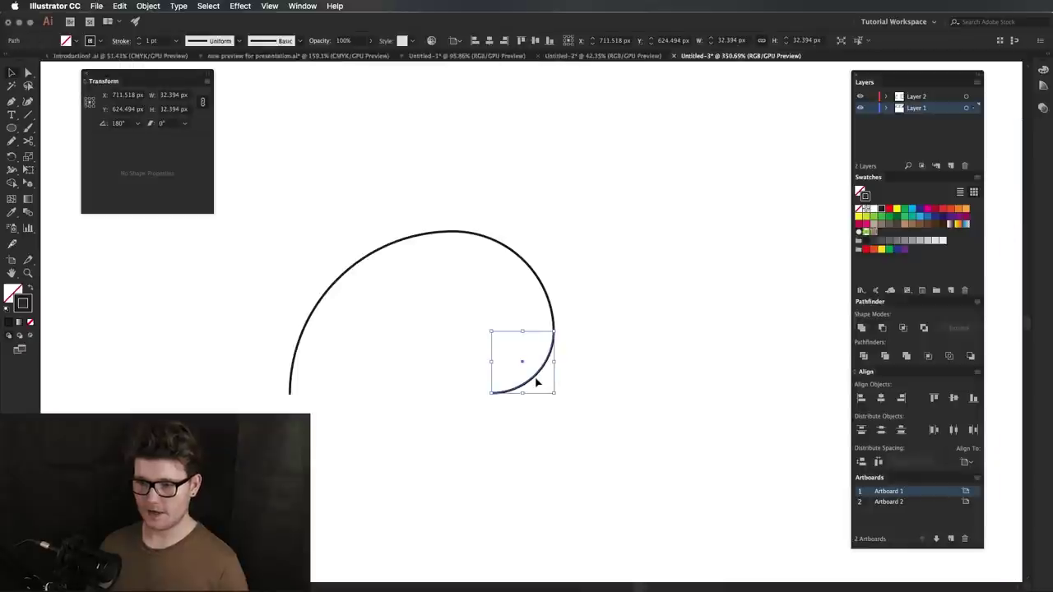
Duplicate the third arc to its left and divide the copy's width by 1.618 with proportions constrained
drag(536, 381, 464, 382)
click(185, 95)
text(/1.61)
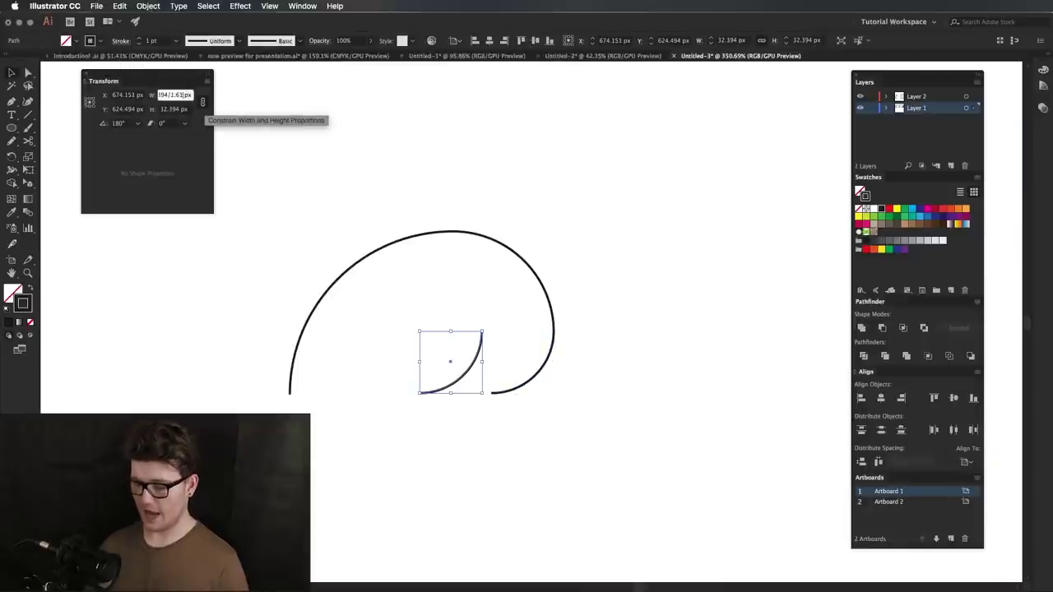
key(Return)
Rotate the fourth arc 90° clockwise and attach it to the inner end of the third arc
drag(475, 337, 519, 474)
click(494, 440)
drag(442, 381, 400, 421)
click(491, 409)
Switch to outline view and continue the spiral inward with two more quarter arcs, each 1.618 times smaller and rotated a further 90°
key(z)
key(ctrl+y)
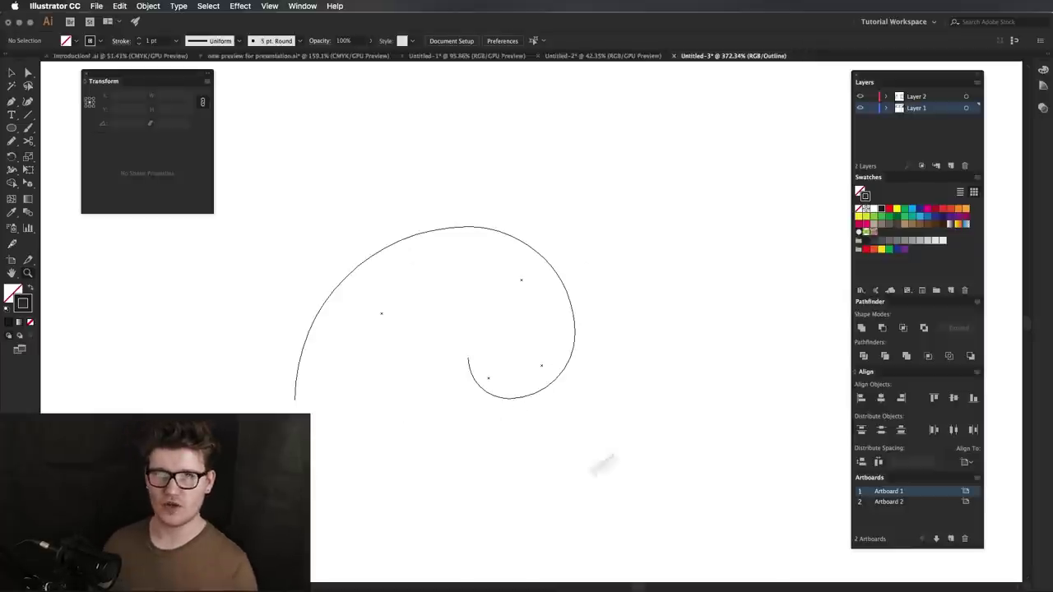
key(v)
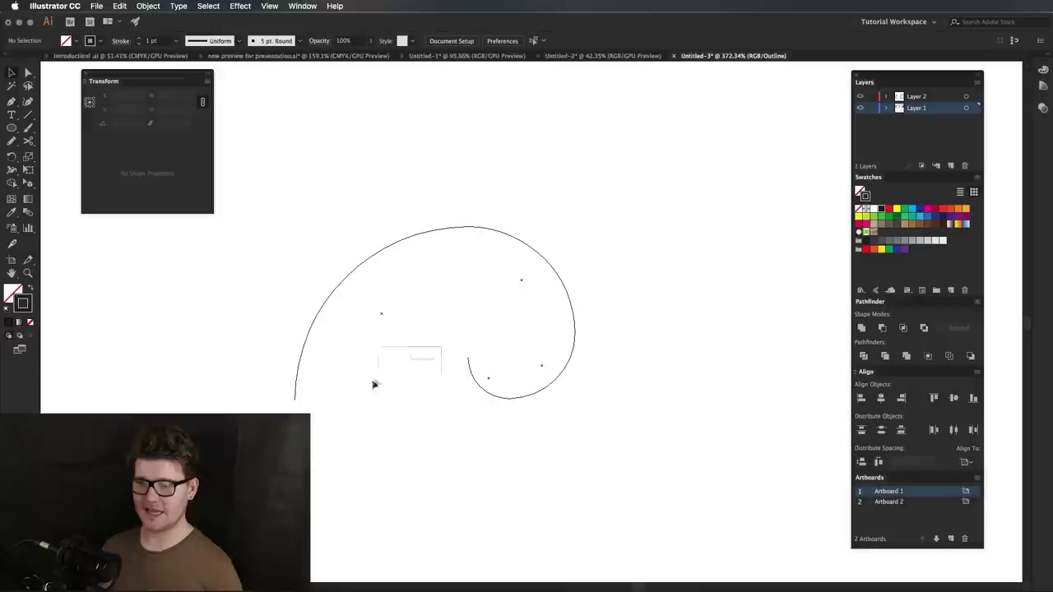
click(468, 371)
click(492, 300)
click(477, 385)
drag(478, 384, 480, 357)
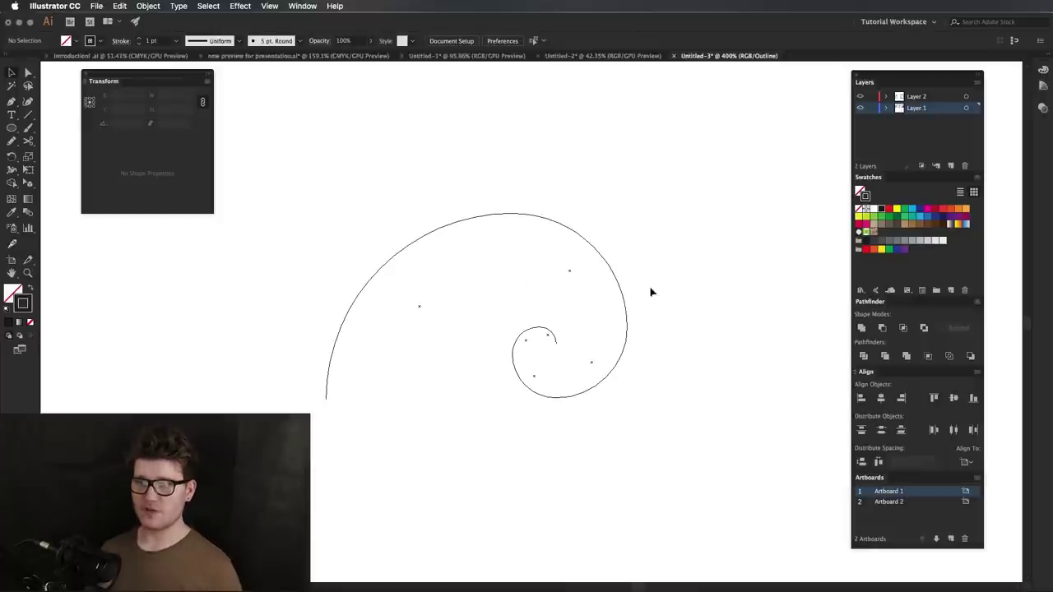
Select all the quarter arcs and join them into a single spiral path
drag(648, 189, 203, 446)
key(super+j)
key(super+minus)
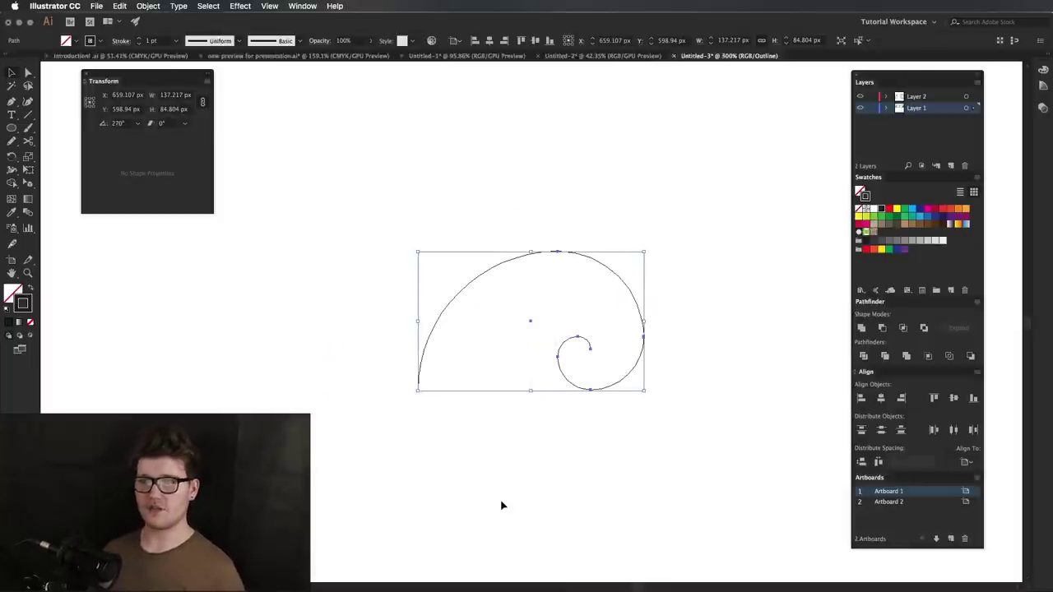
Draw a rectangle of about 137 × 85 px enclosing the spiral, starting at its lower-left end
key(m)
key(m)
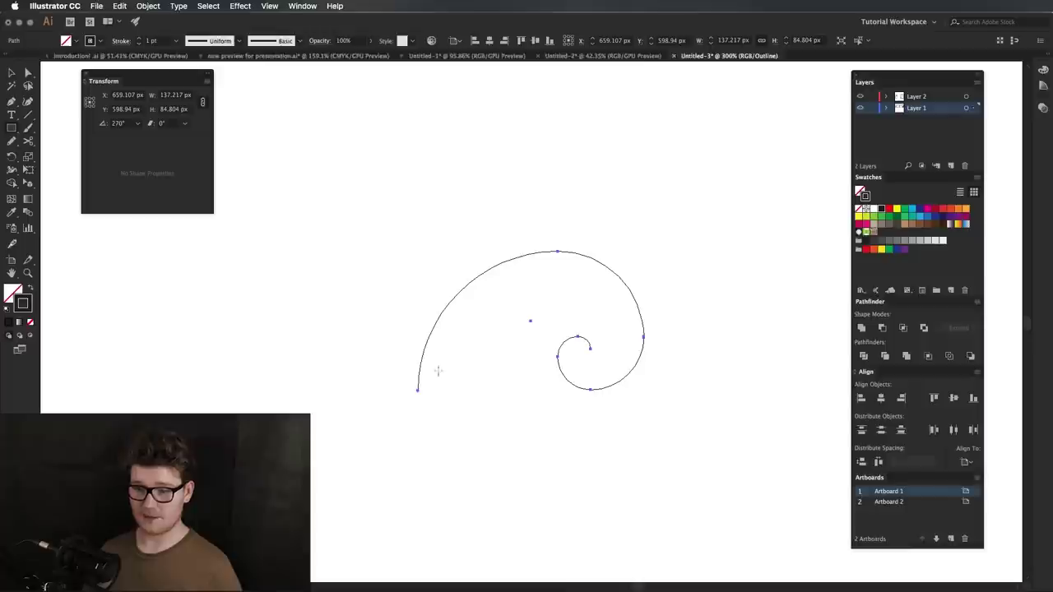
drag(418, 390, 644, 251)
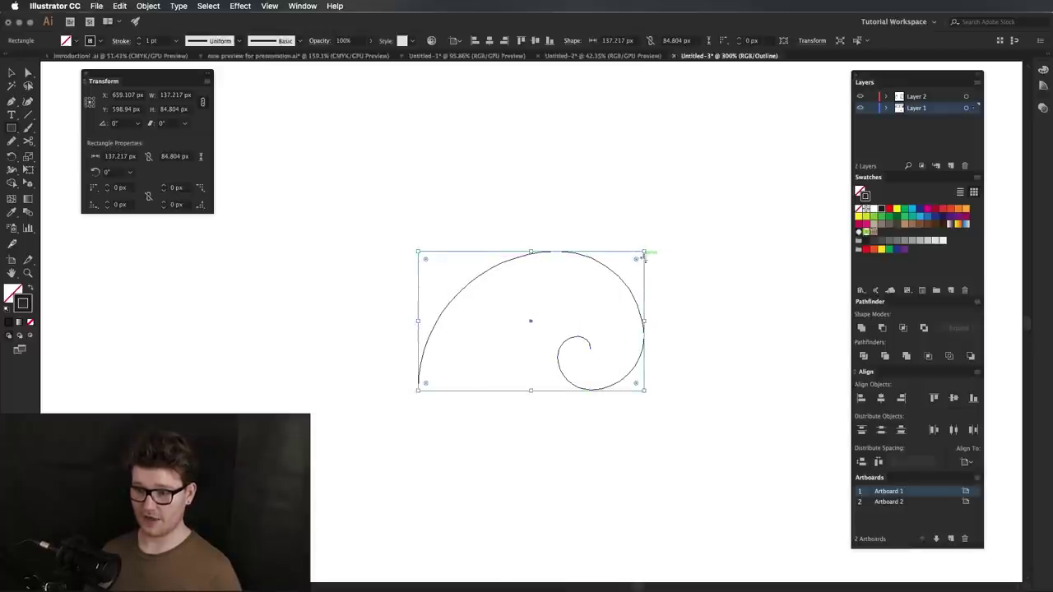
Fit the rectangle's bottom edge to the spiral's lowest point, and enlarge the spiral and rectangle together
drag(531, 390, 530, 390)
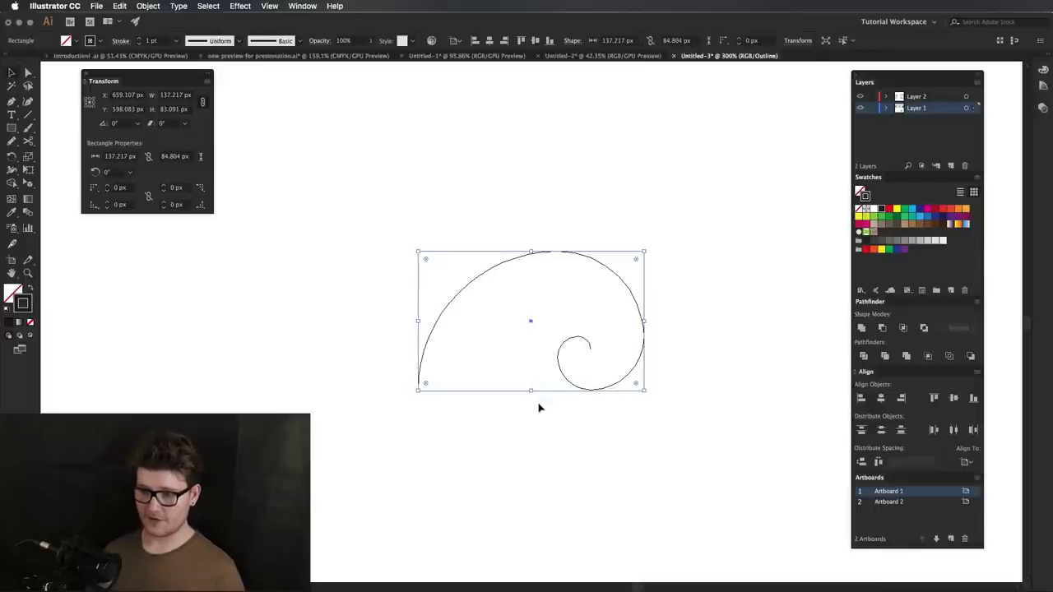
click(548, 397)
key(super+equal)
key(super+equal)
key(super+equal)
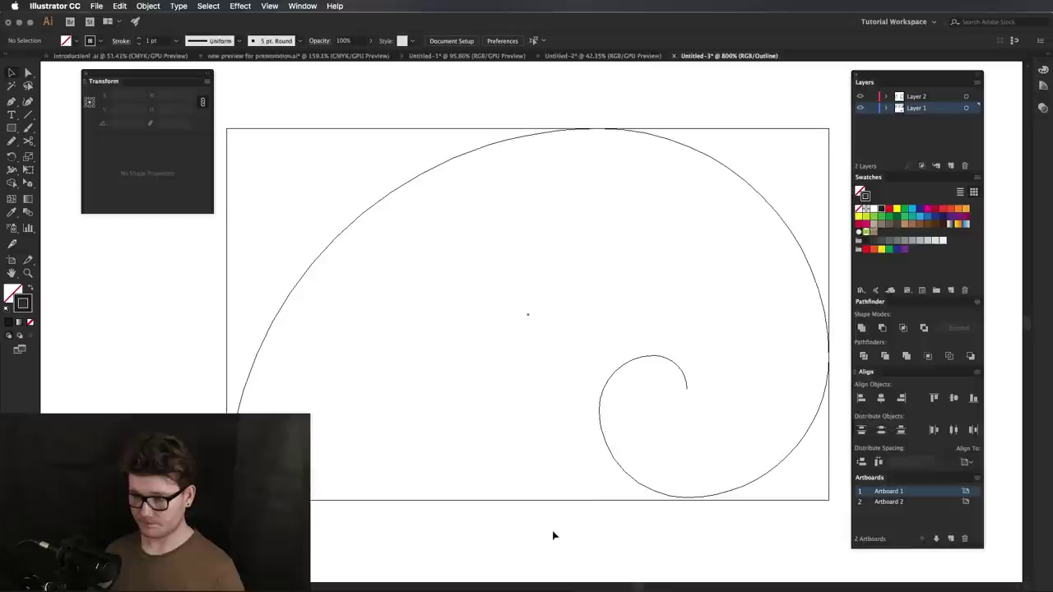
click(564, 500)
drag(526, 500, 712, 500)
drag(431, 529, 325, 463)
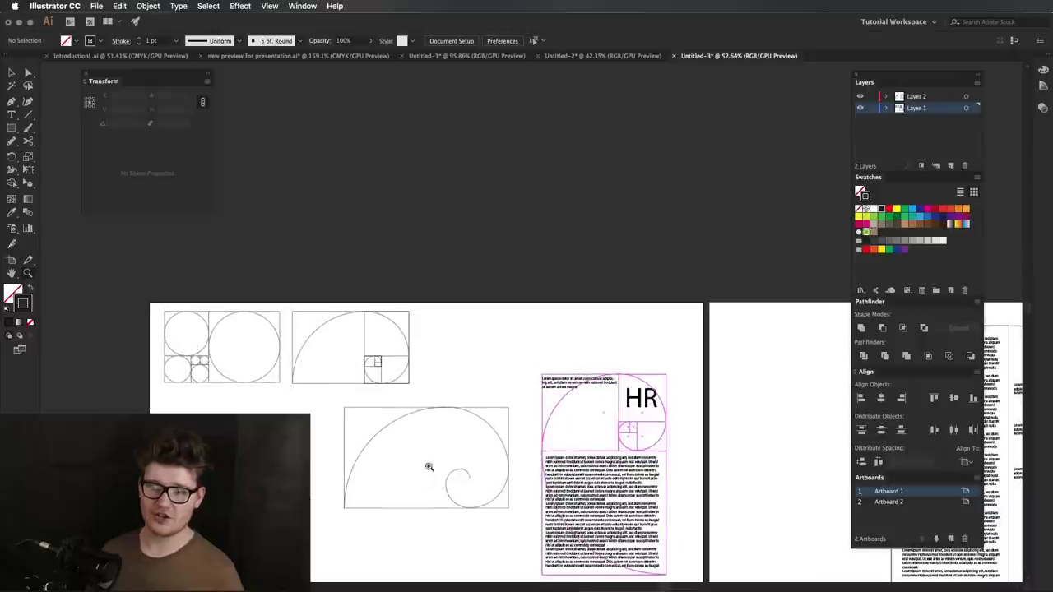
scroll(429, 467, up, 3)
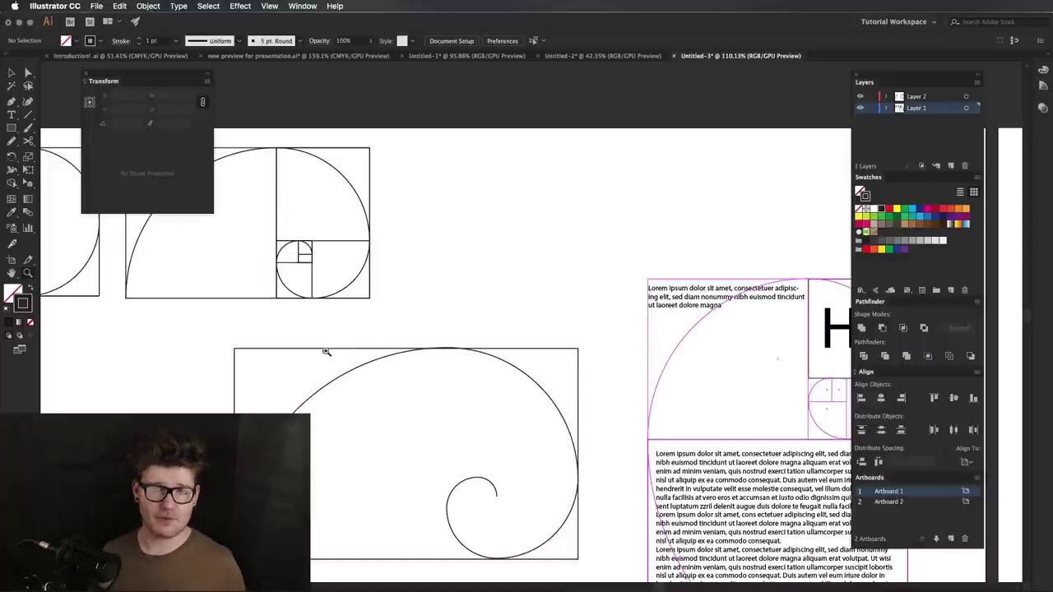
key(m)
drag(207, 379, 249, 383)
key(Delete)
Copy the enclosing rectangle in place and divide the copy's width by 1.618 with proportions constrained
key(v)
click(234, 378)
click(183, 96)
text(/1.618)
key(Return)
Rotate the smaller rectangle 90° clockwise and fit it against the right edge of the outer rectangle
drag(503, 355, 520, 542)
drag(471, 438, 577, 440)
click(609, 430)
click(447, 436)
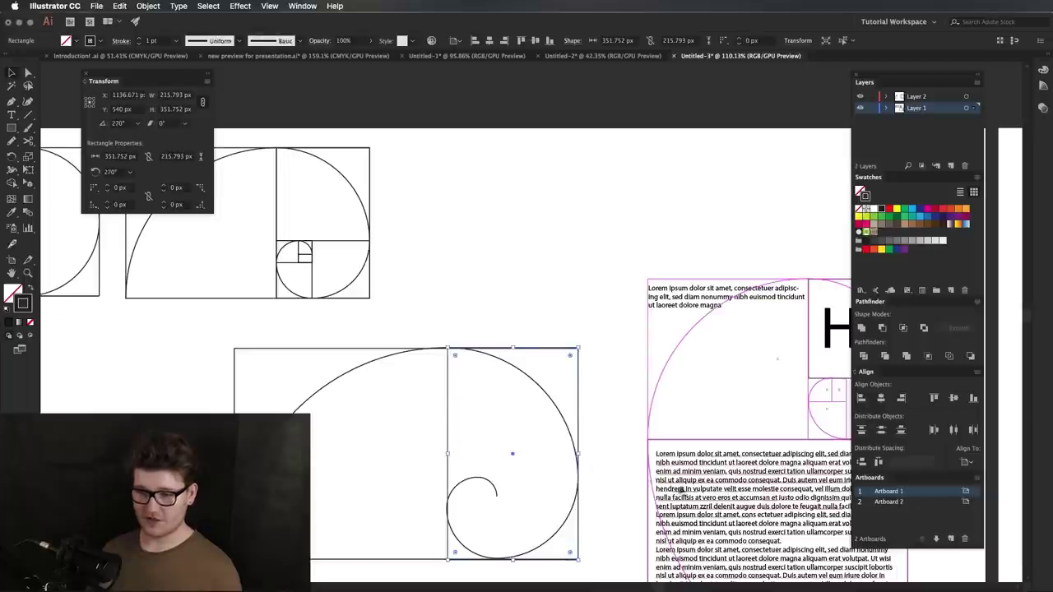
click(612, 490)
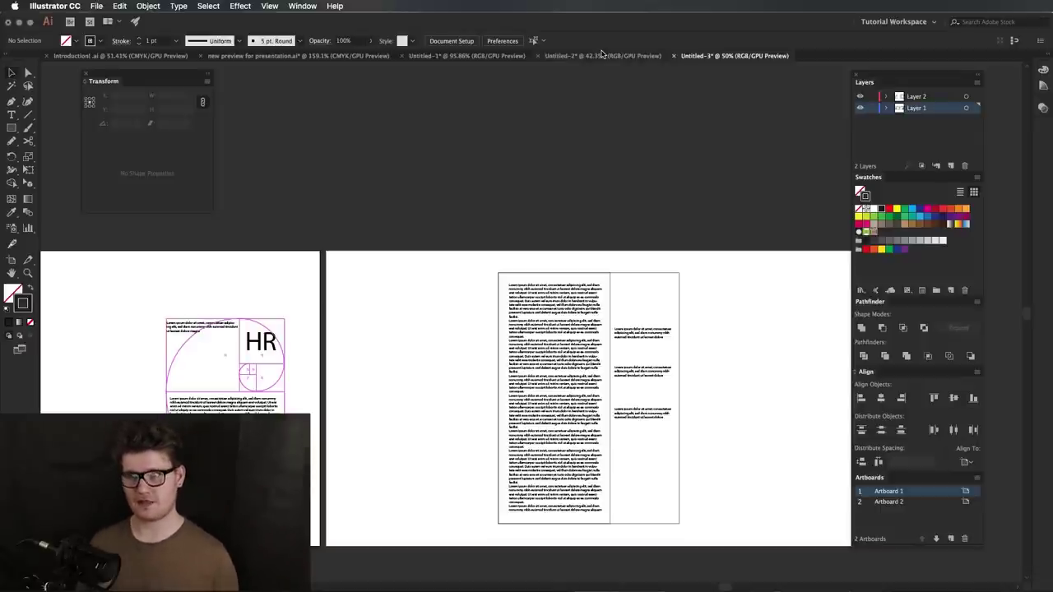
Switch to the Untitled-2 document and briefly show Layer 3's logo outlines over the golden ratio grid
click(603, 55)
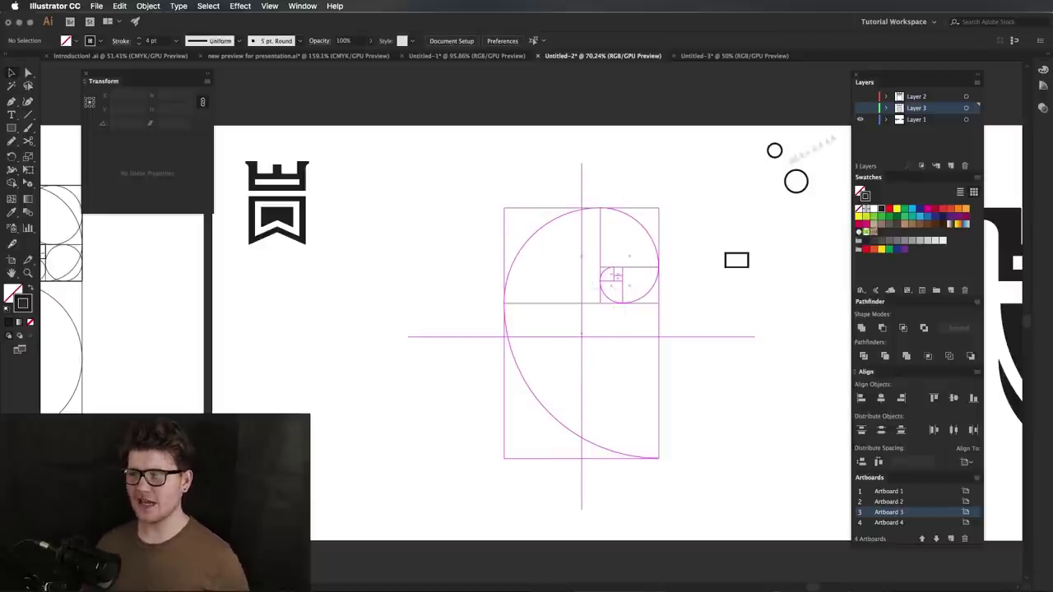
click(861, 108)
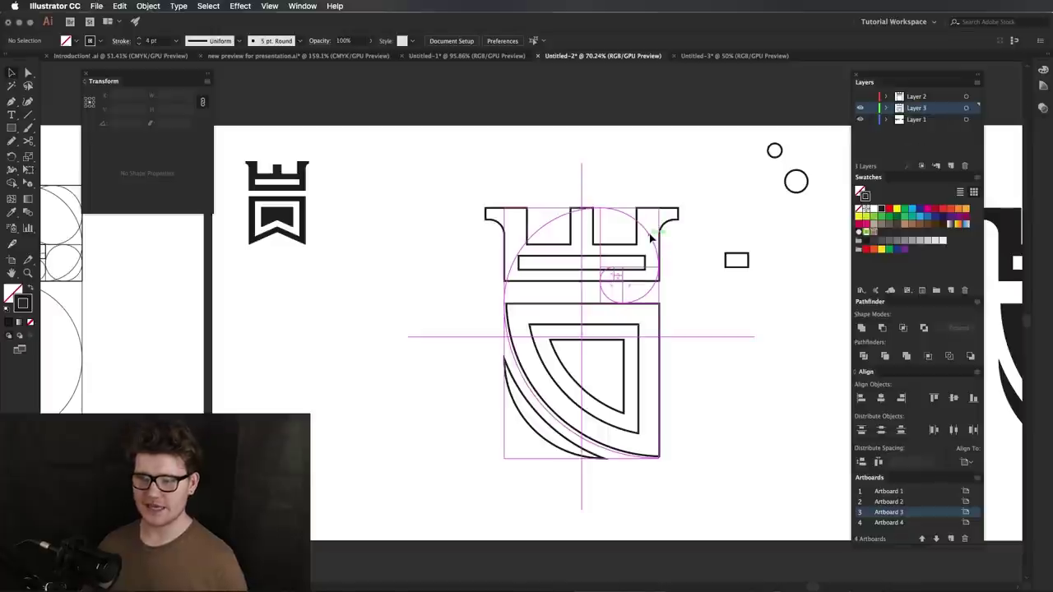
click(860, 108)
scroll(658, 289, up, 2)
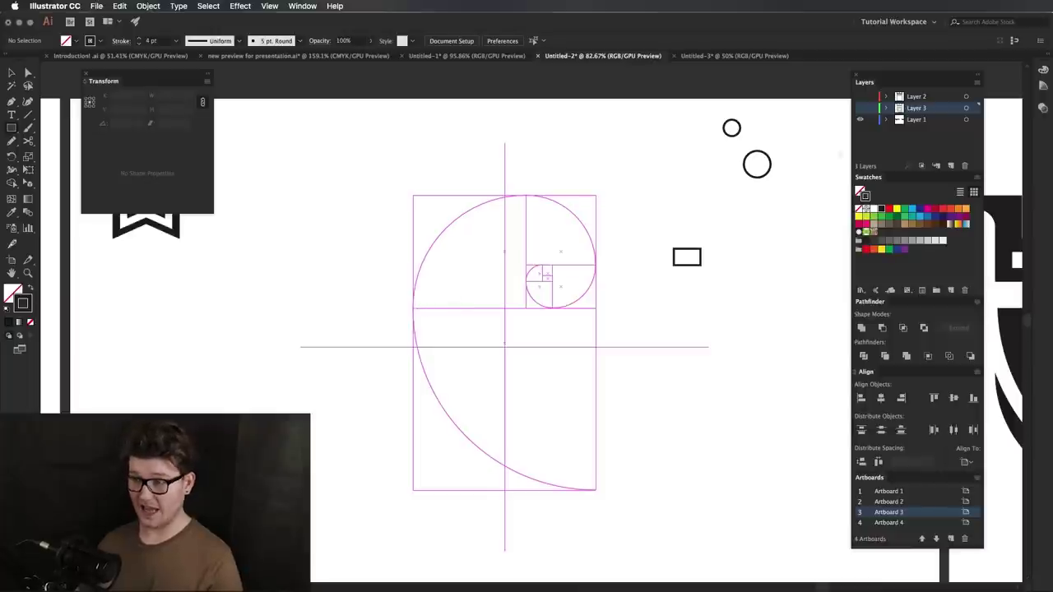
Make Layer 1 active and draw a square of about 402 px over the large lower square of the grid
click(940, 121)
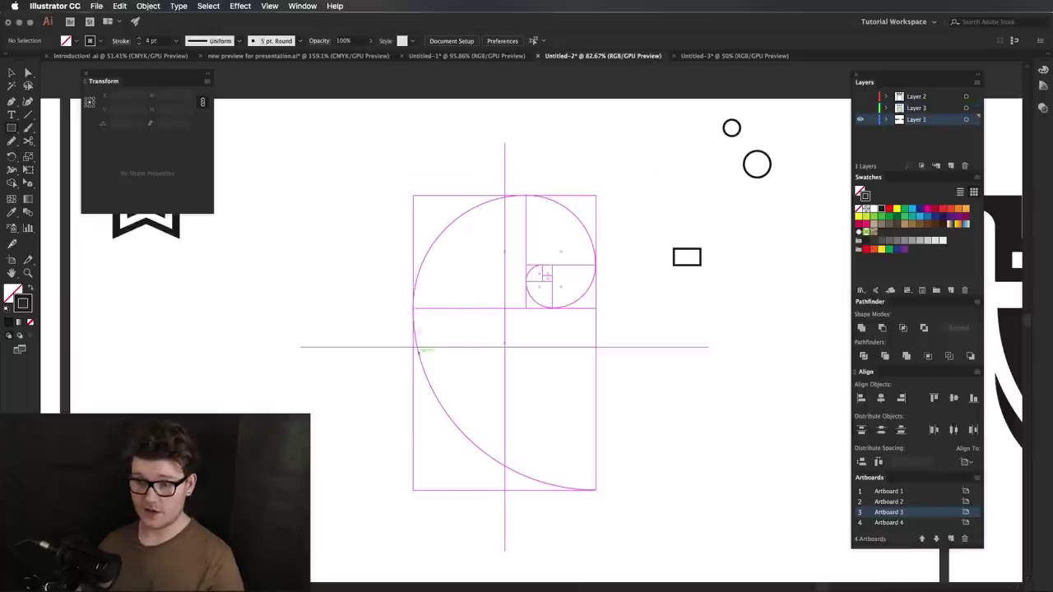
drag(414, 308, 596, 491)
key(v)
click(553, 324)
Duplicate the square to the top of the grid and raise the copy's bottom edge to make a shallow rectangle
drag(538, 310, 546, 199)
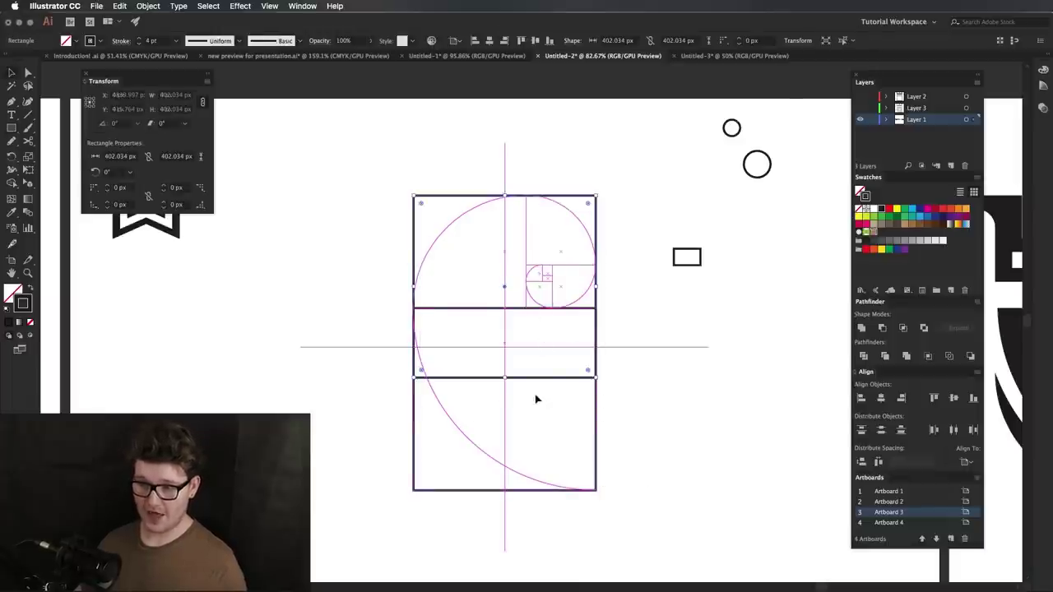
drag(507, 381, 507, 260)
click(674, 370)
Examine the black tower logo beside the golden ratio grid
drag(700, 372, 587, 324)
drag(384, 306, 554, 312)
scroll(536, 265, up, 5)
scroll(606, 293, up, 2)
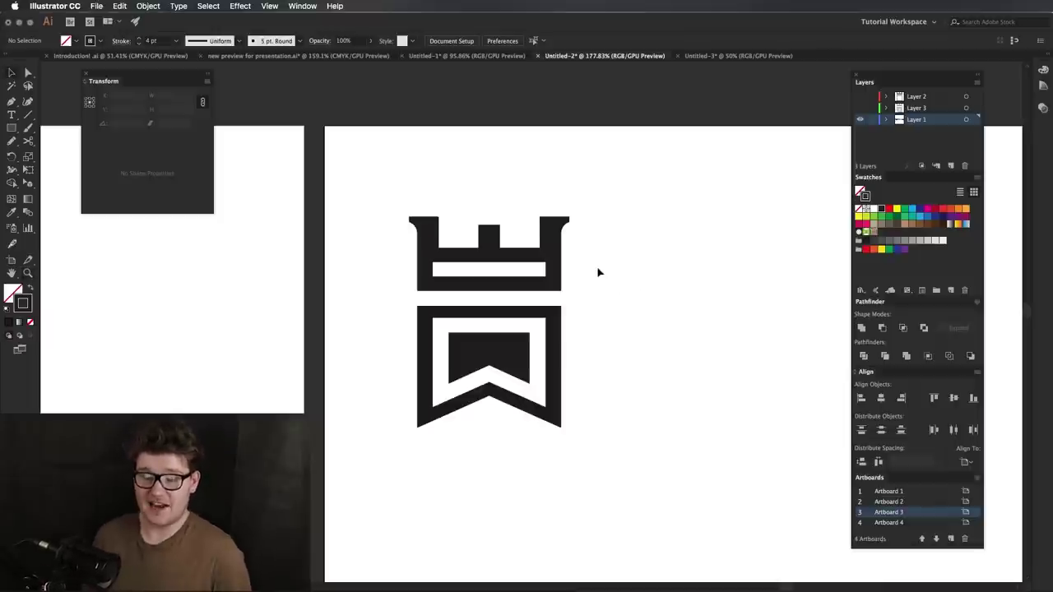
key(super+minus)
key(super+minus)
key(super+minus)
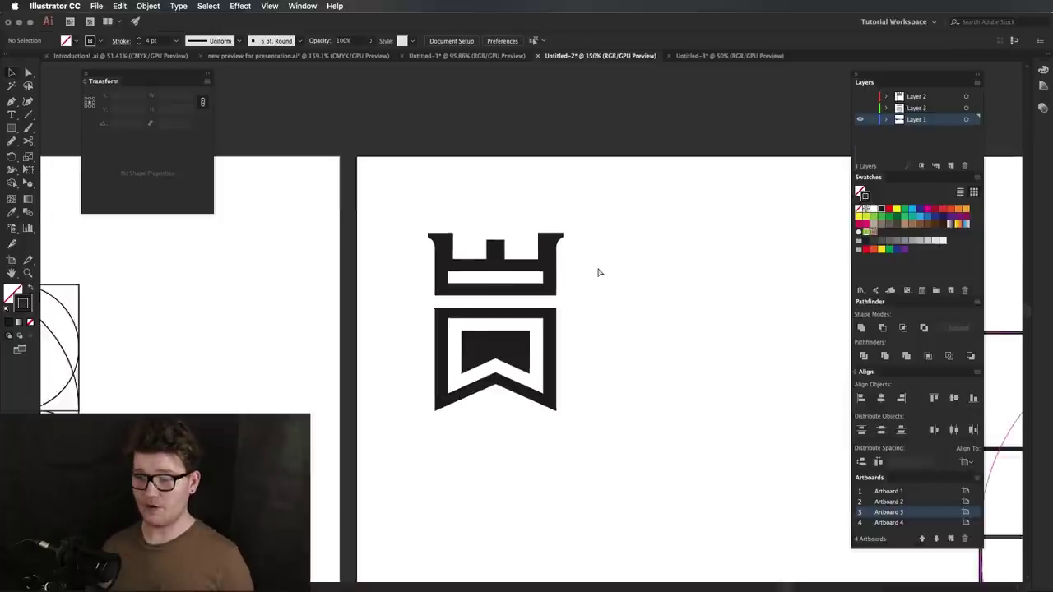
drag(413, 304, 117, 203)
drag(413, 275, 486, 261)
click(455, 242)
click(667, 263)
key(z)
drag(592, 283, 468, 301)
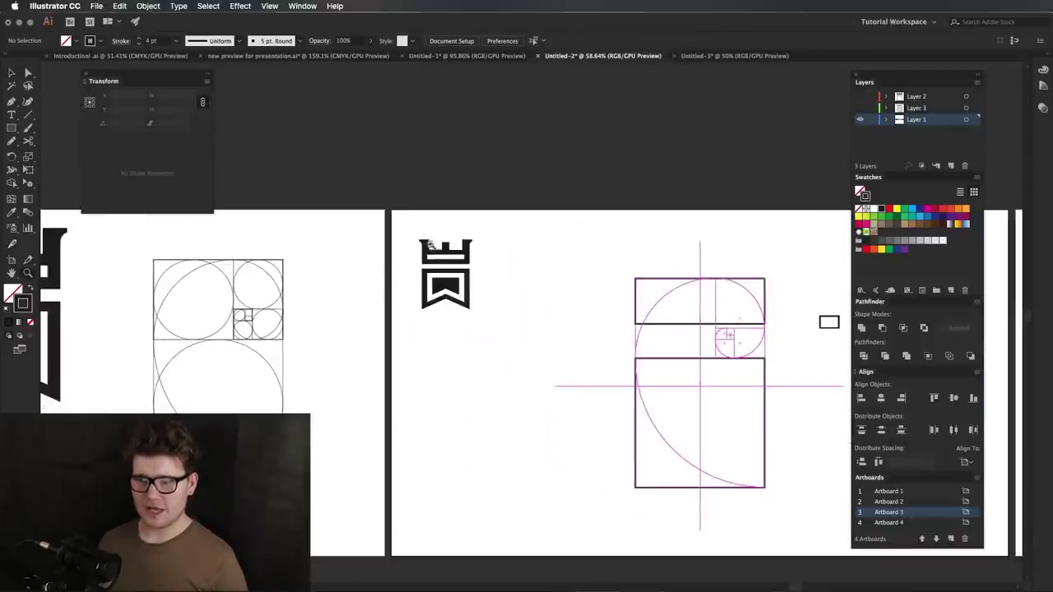
Compare the crown of the black tower logo with the rectangles drawn on the golden ratio grid
drag(428, 244, 463, 249)
key(v)
click(466, 250)
click(462, 233)
drag(658, 329, 369, 281)
key(z)
drag(616, 326, 642, 325)
drag(656, 322, 518, 279)
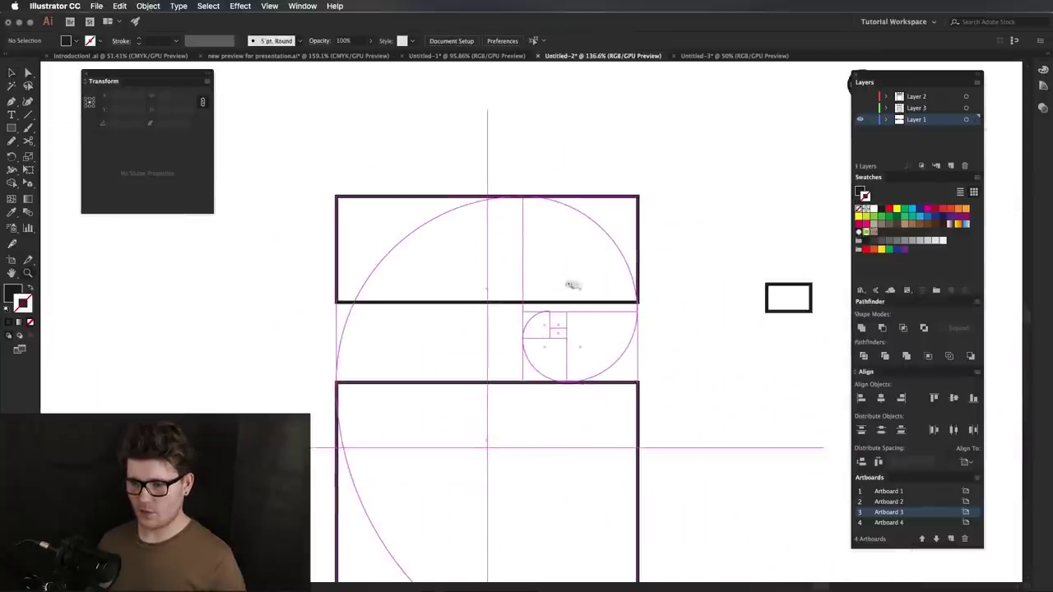
Draw an unfilled rectangle of about 59 × 95 px over the narrow left section of the small inner spiral
click(581, 304)
key(m)
drag(521, 310, 566, 381)
key(v)
click(592, 347)
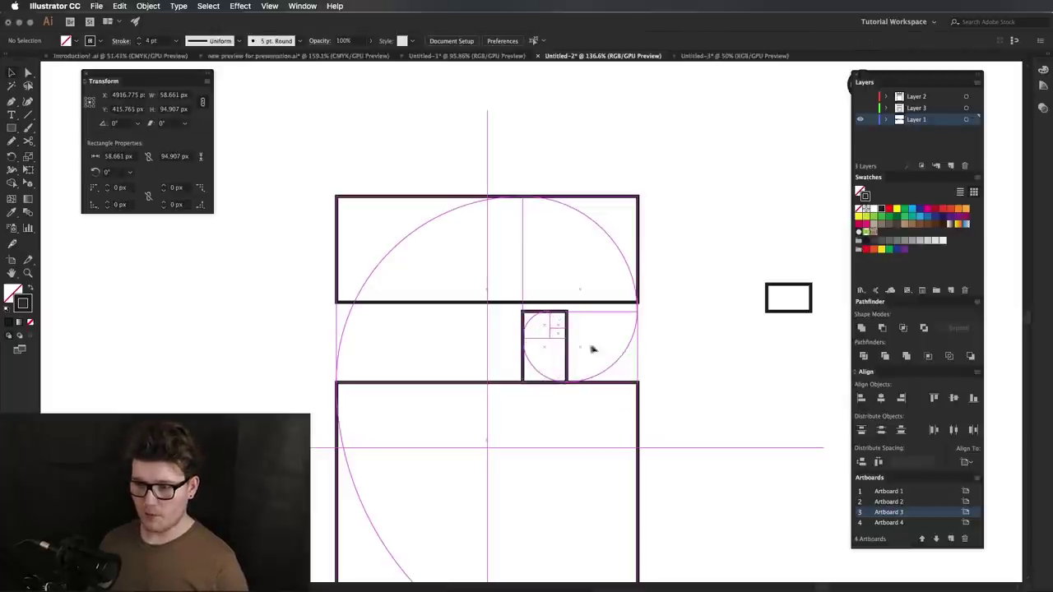
Try moving the small rectangle up to the vertical centre line at the top of the grid
drag(565, 338, 510, 173)
click(404, 165)
click(548, 171)
drag(623, 236, 628, 268)
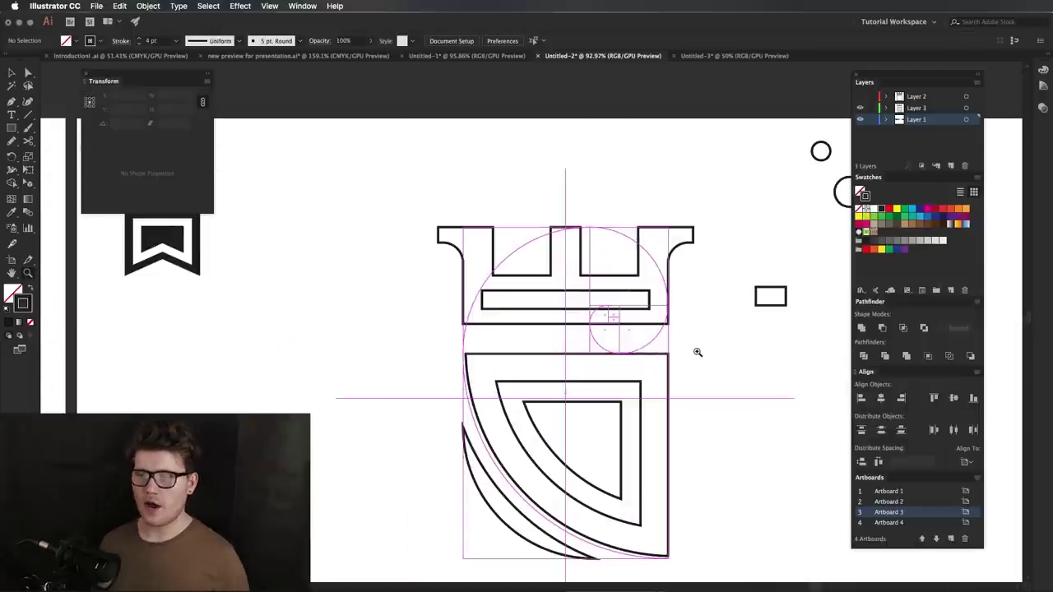
Select the logo outline group on Layer 3 and change its stroke to a mid grey
drag(697, 352, 580, 283)
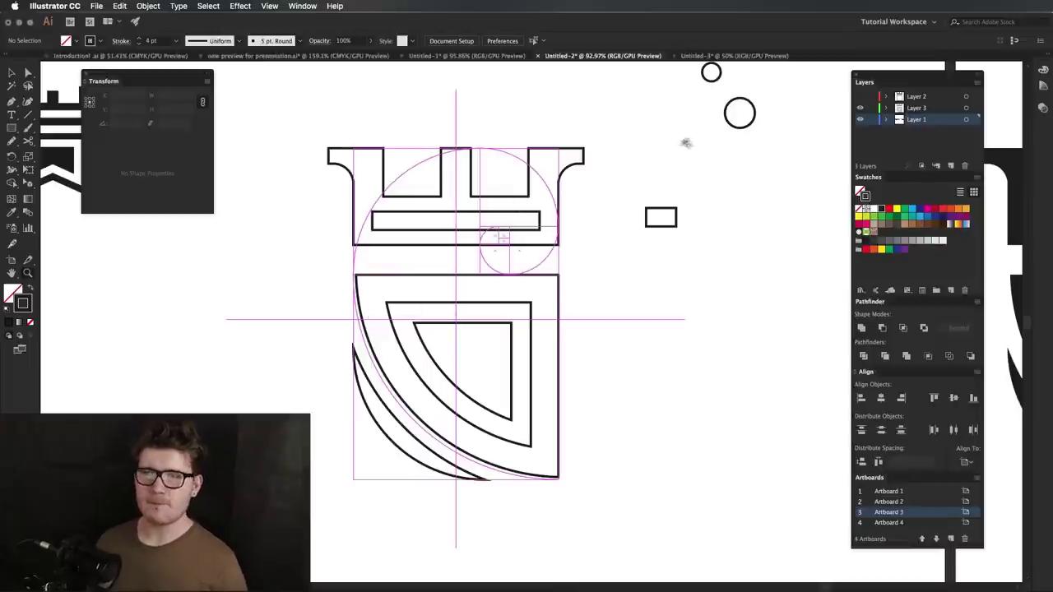
key(v)
drag(616, 130, 223, 568)
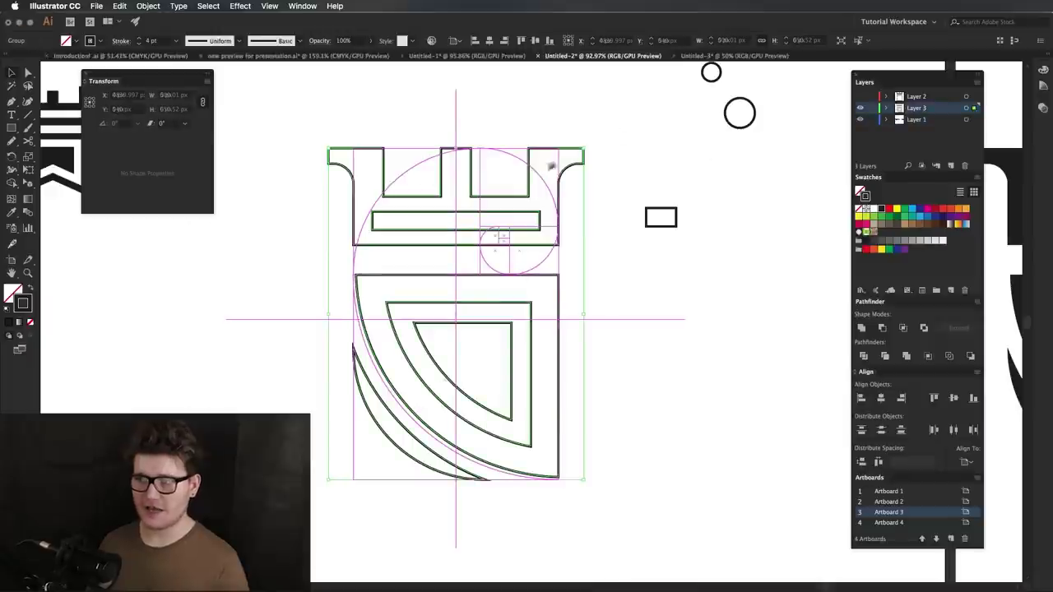
click(913, 240)
click(708, 304)
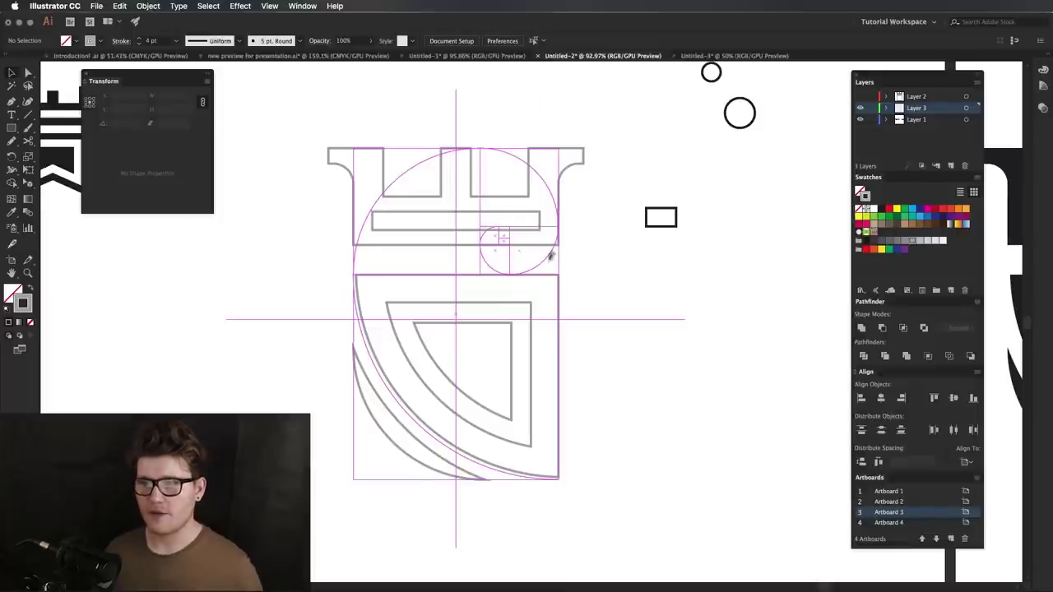
Examine how the upper-left corner and curve of the logo's lower shape line up with the golden spiral
scroll(557, 234, down, 1)
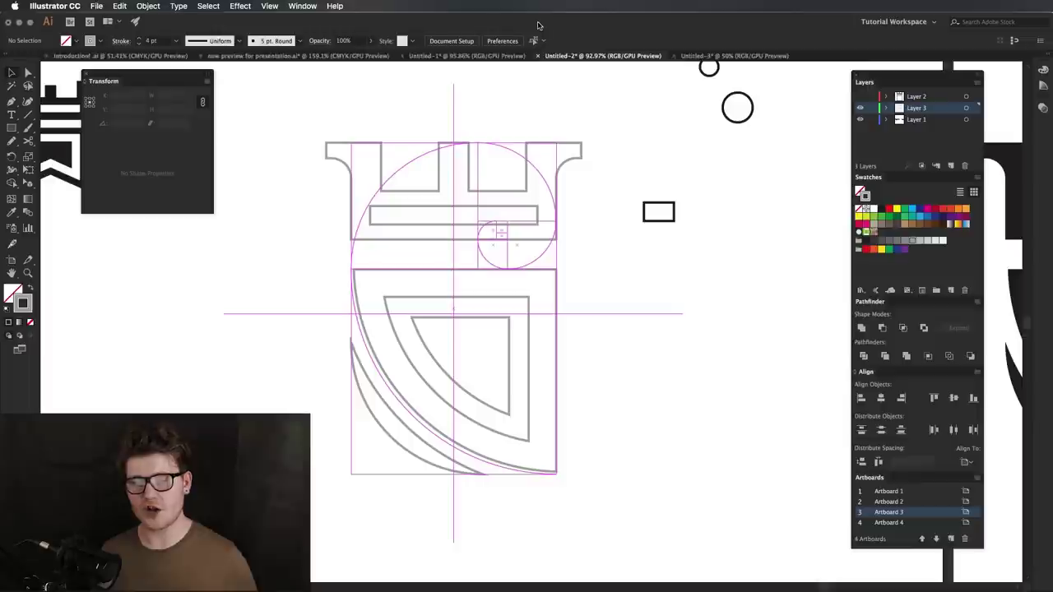
scroll(549, 474, up, 1)
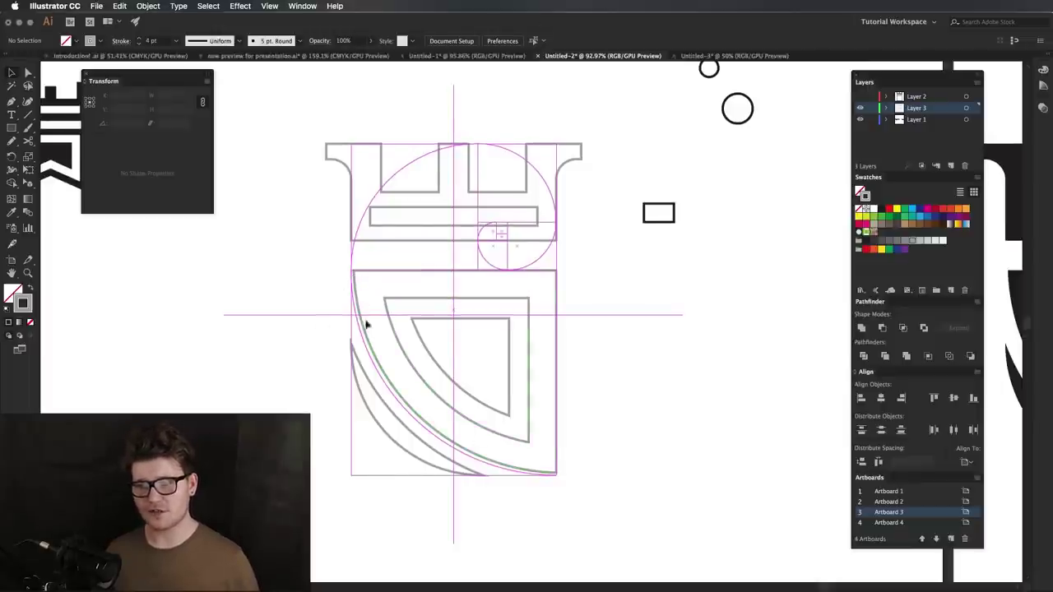
click(373, 277)
scroll(374, 277, up, 5)
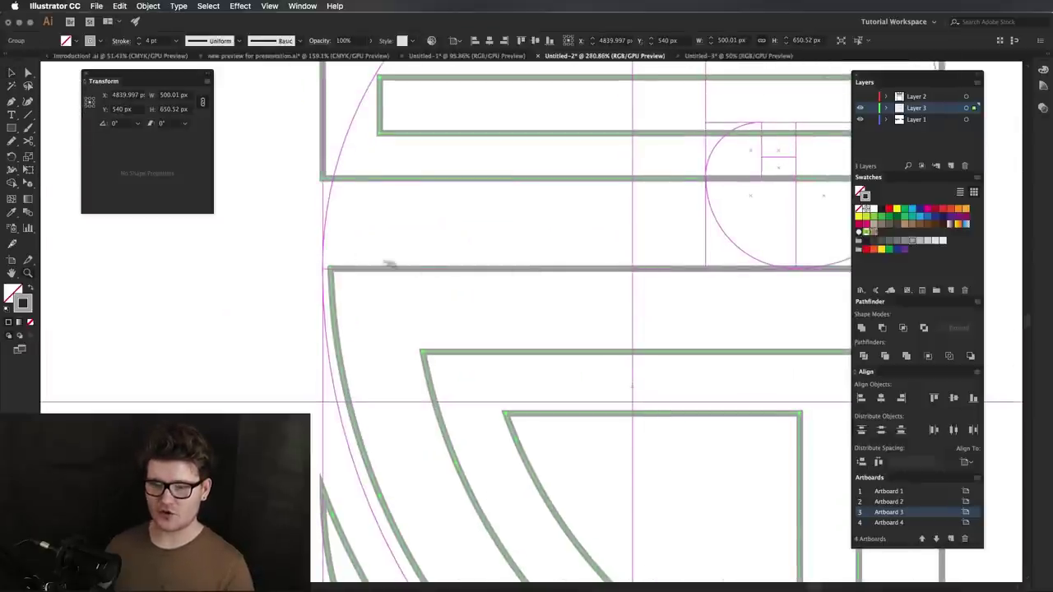
drag(398, 310, 402, 303)
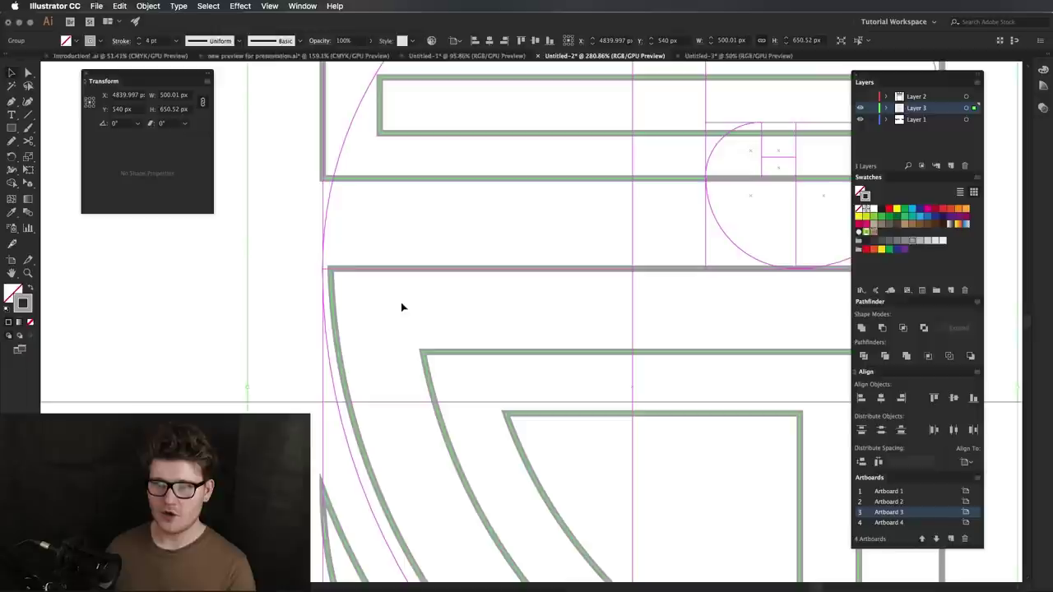
Examine how the upper part of the grey logo outline fits the golden spiral and its nested rectangles
key(super+minus)
key(super+minus)
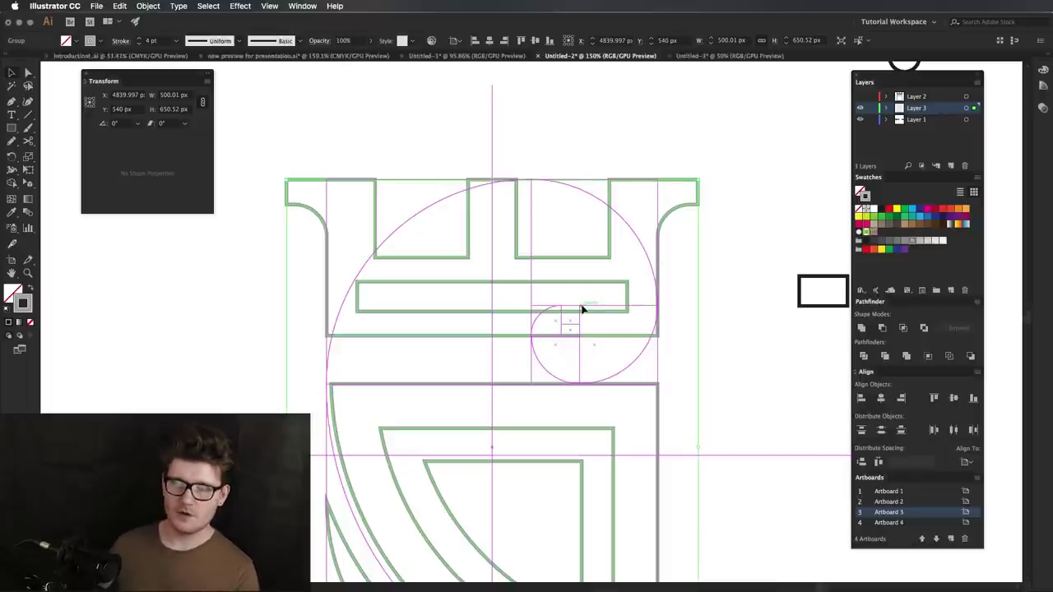
drag(698, 315, 593, 333)
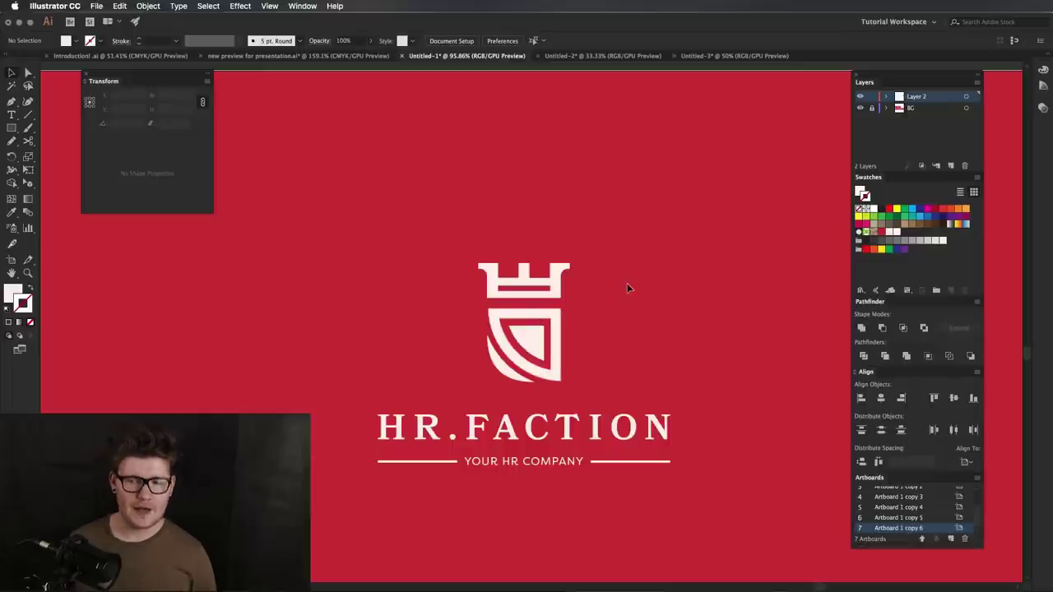
Compare the HR.Faction logo symbol in Untitled-1 with the small early rook mark in Untitled-2, and return to Untitled-1
click(474, 325)
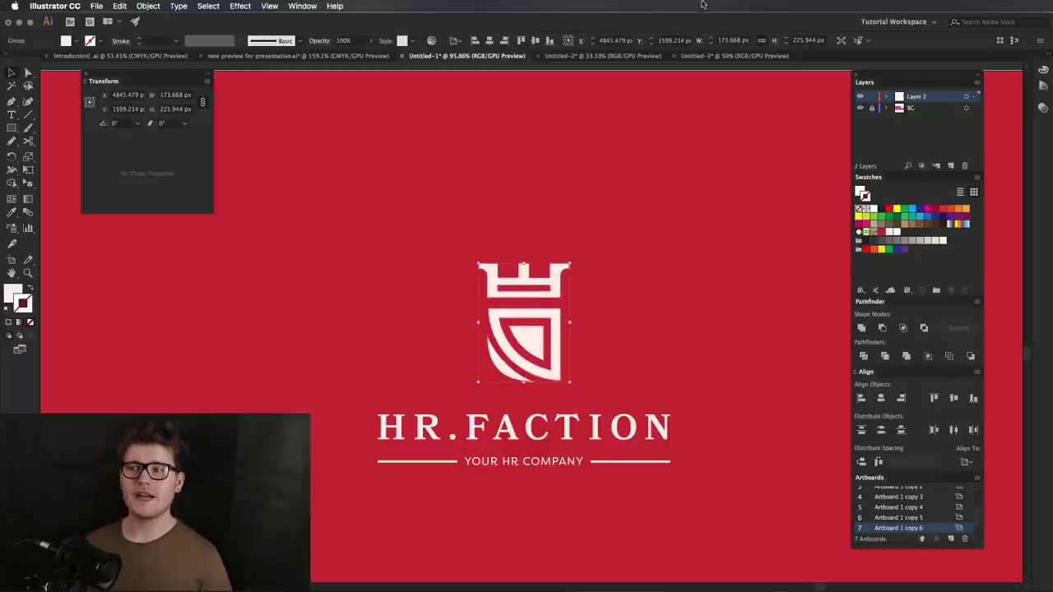
click(600, 55)
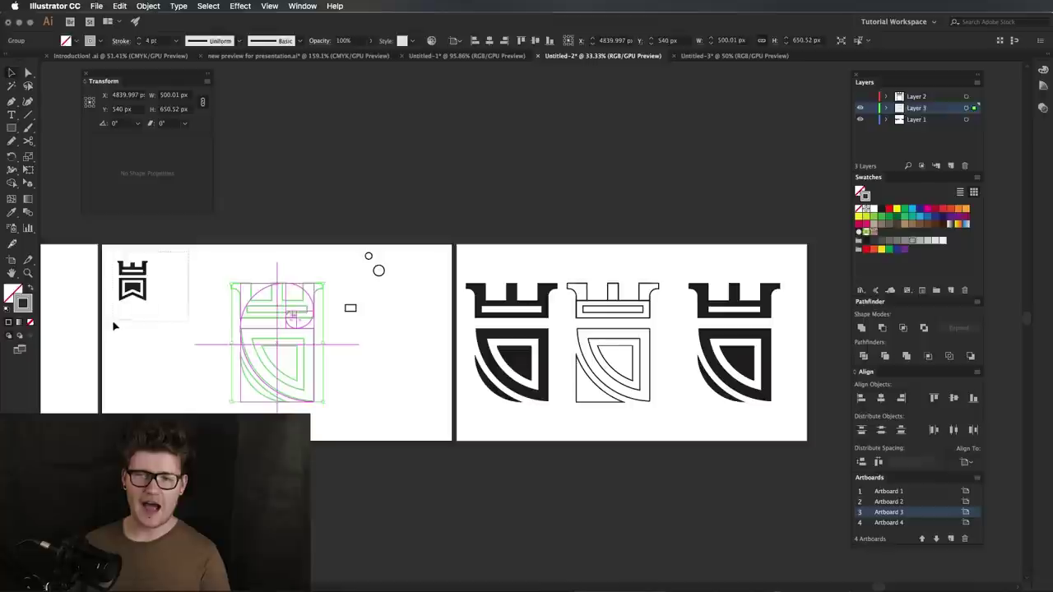
click(132, 284)
click(484, 69)
click(482, 56)
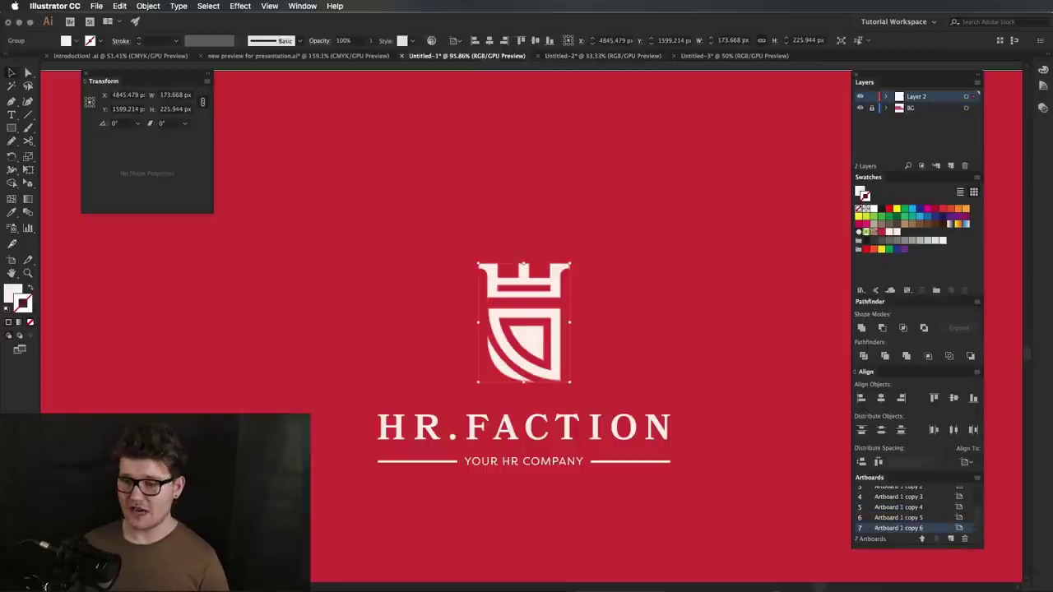
Review the early rook and shield combination on the red artboards against the finished HR.Faction logo with its tagline
drag(543, 327, 469, 366)
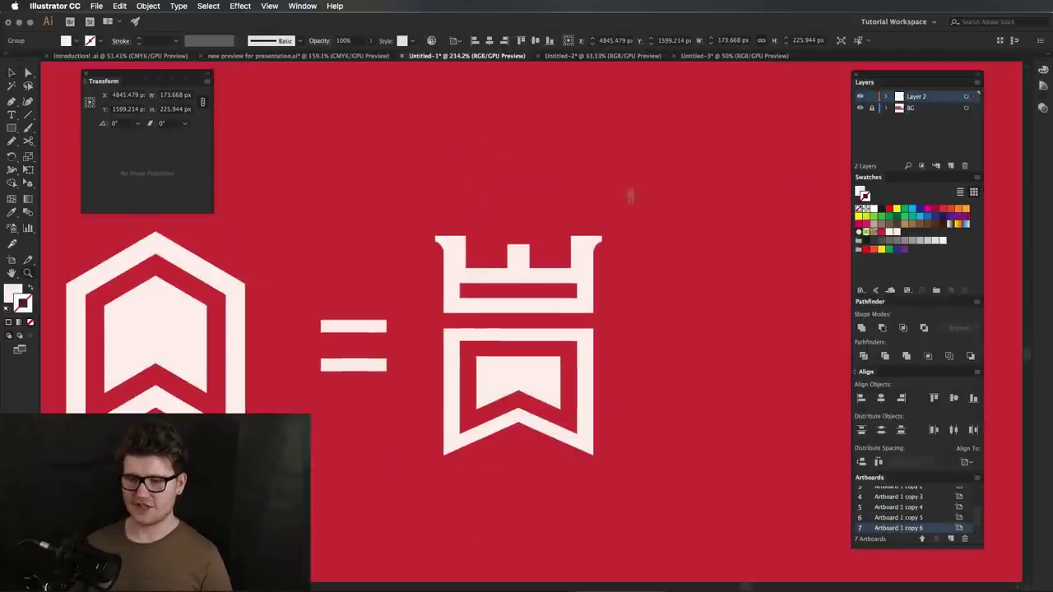
scroll(630, 196, down, 3)
scroll(584, 434, up, 3)
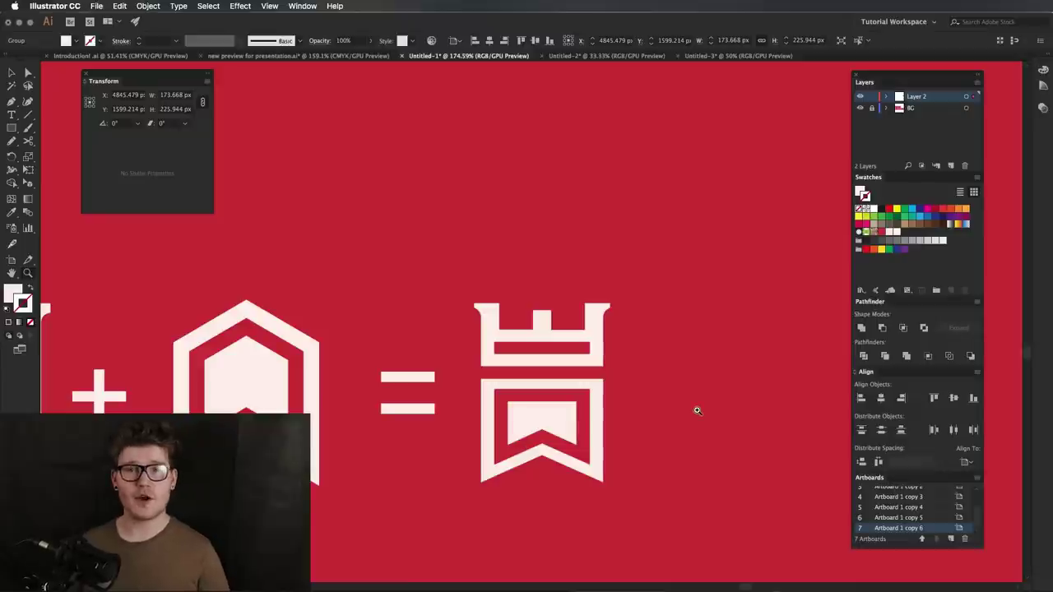
drag(754, 430, 271, 402)
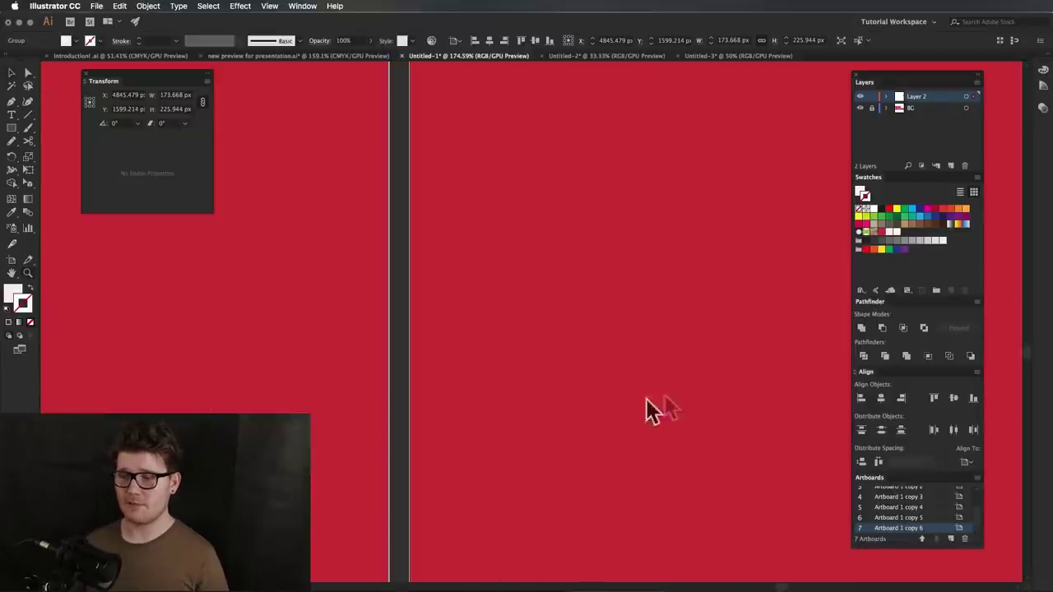
drag(658, 406, 198, 345)
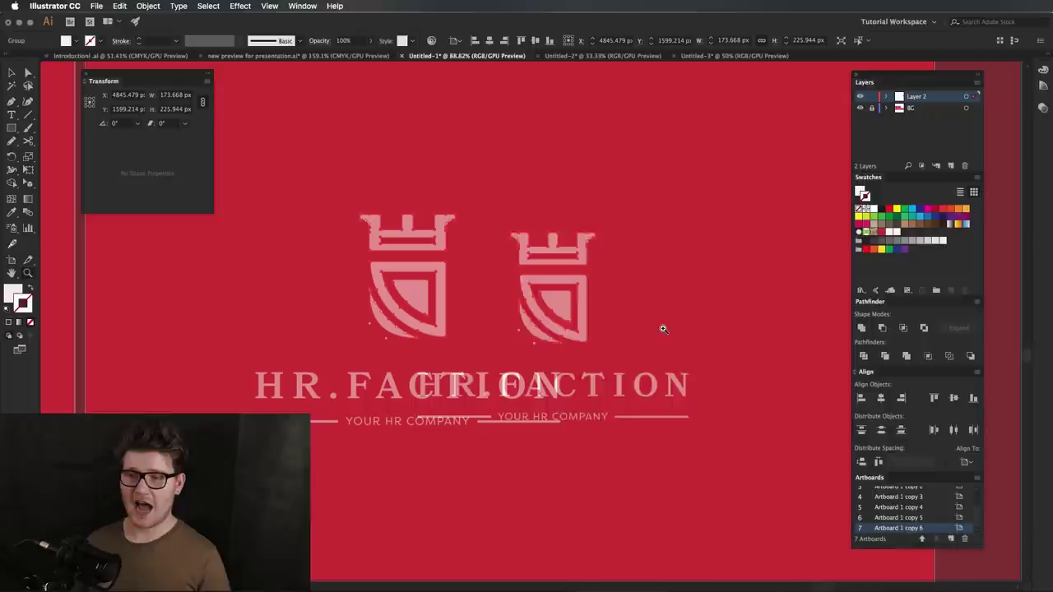